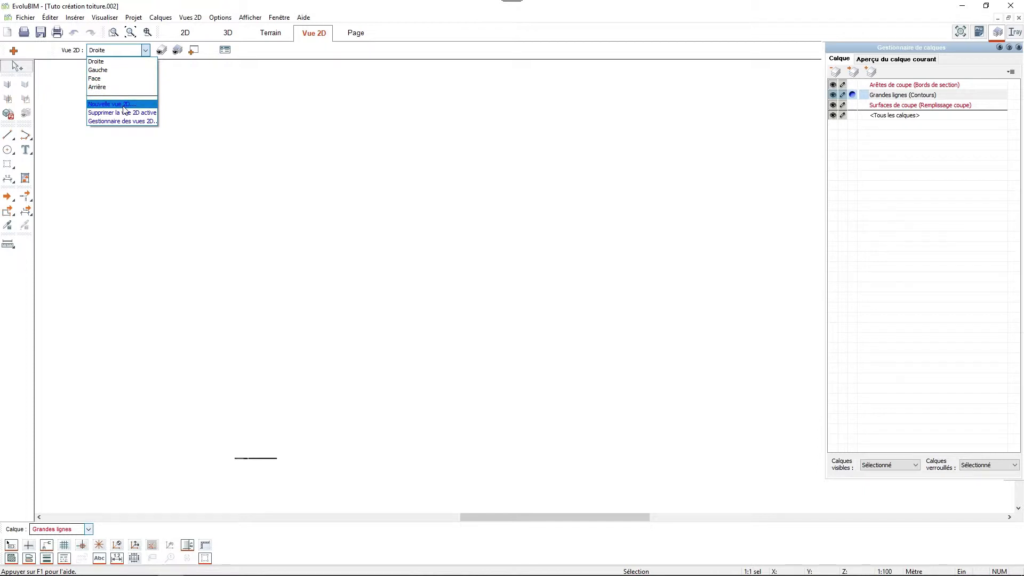
left_click(124, 109)
left_click(572, 283)
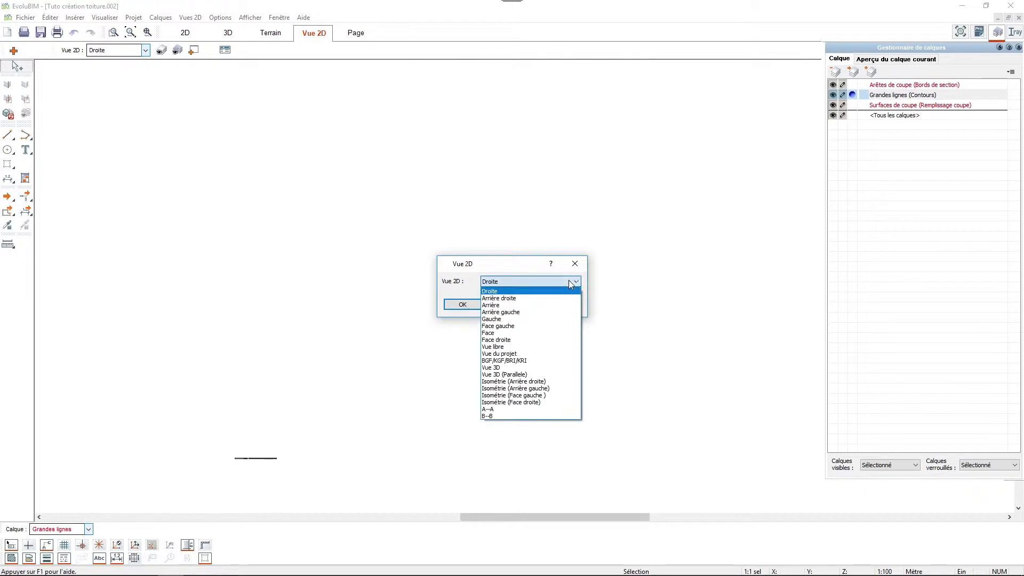
left_click(464, 291)
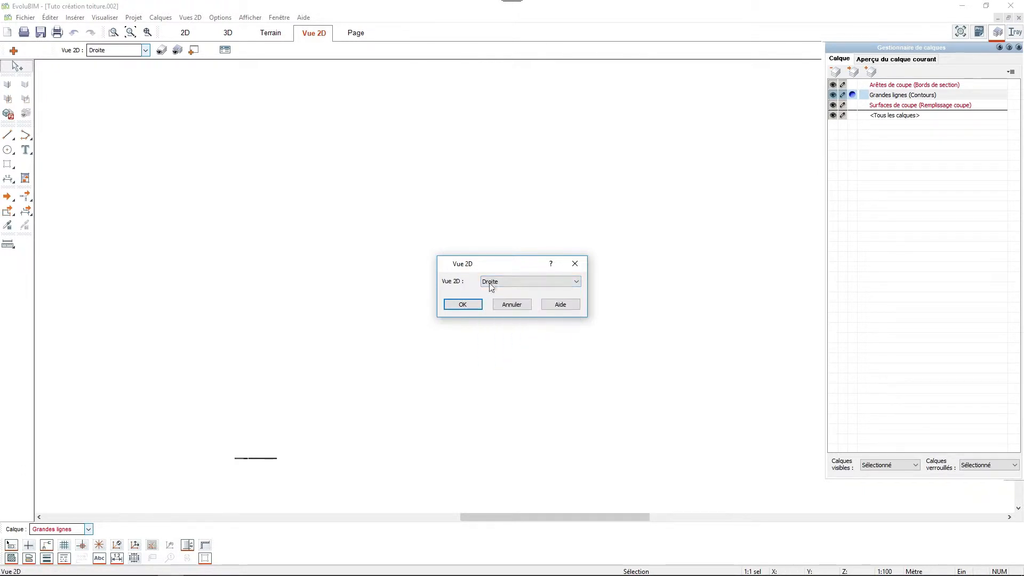
left_click(510, 304)
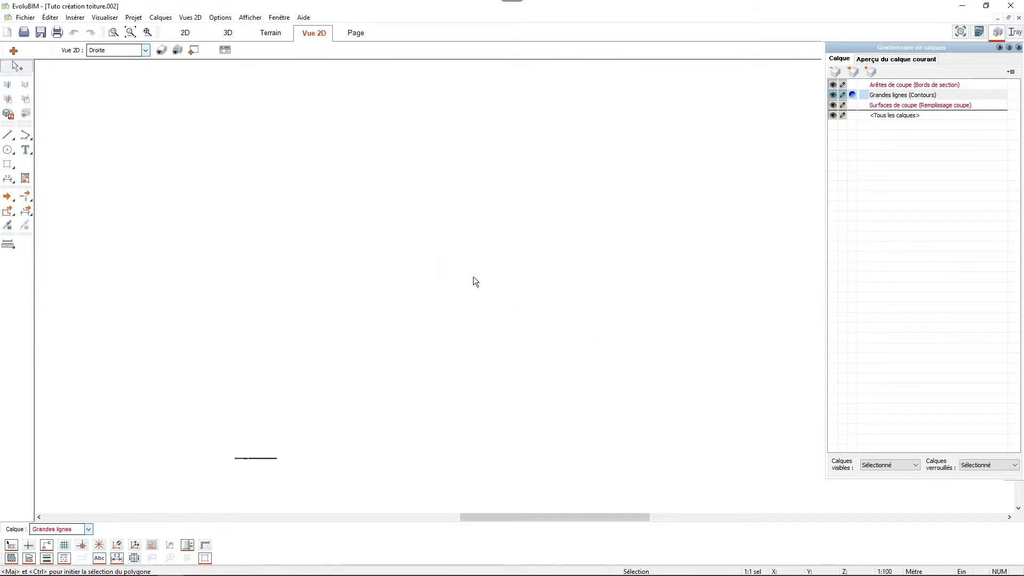
Step: Activate the Droite 2D view and calculate it to generate the house's elevation drawing
left_click(119, 53)
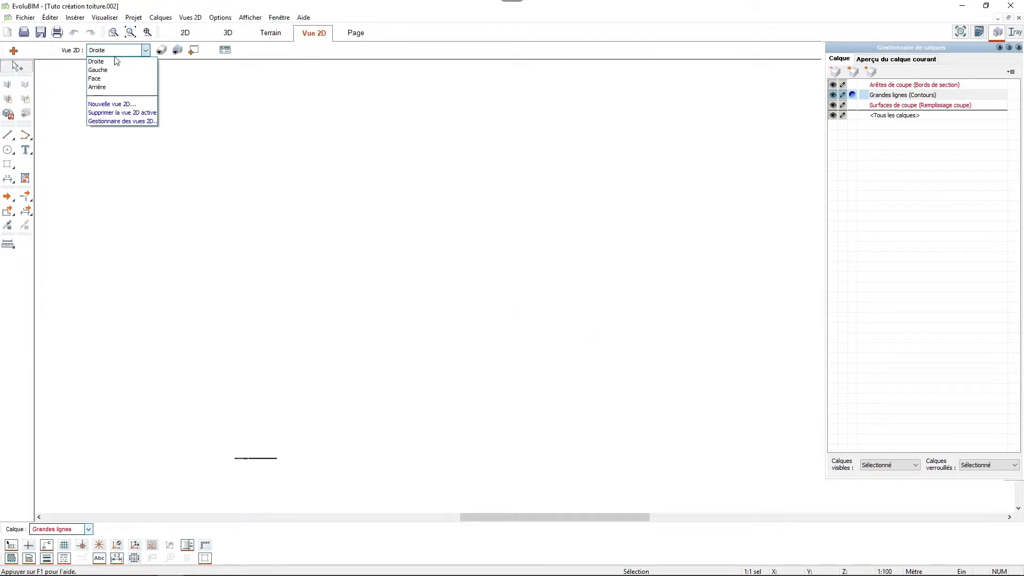
left_click(106, 62)
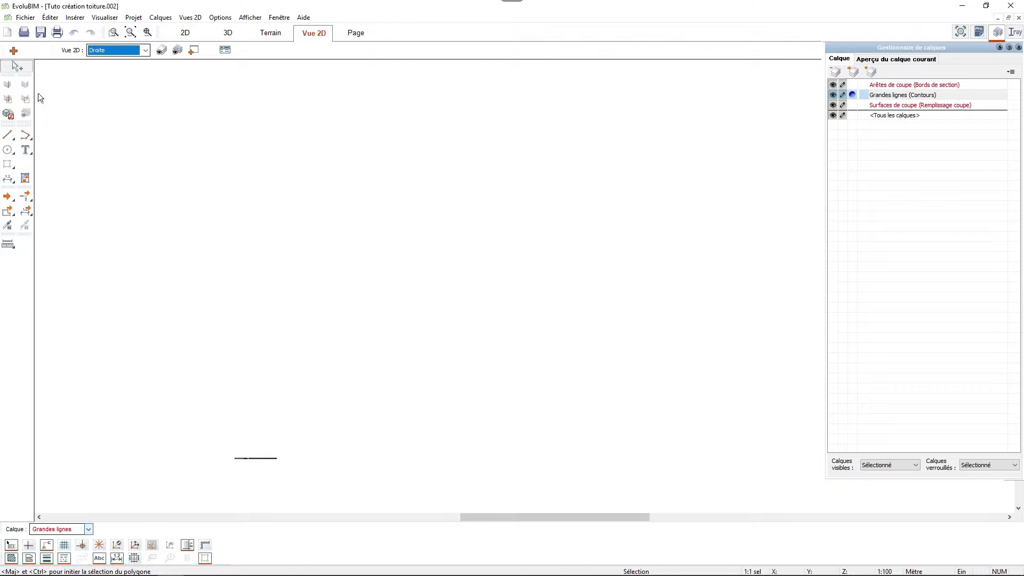
left_click(8, 114)
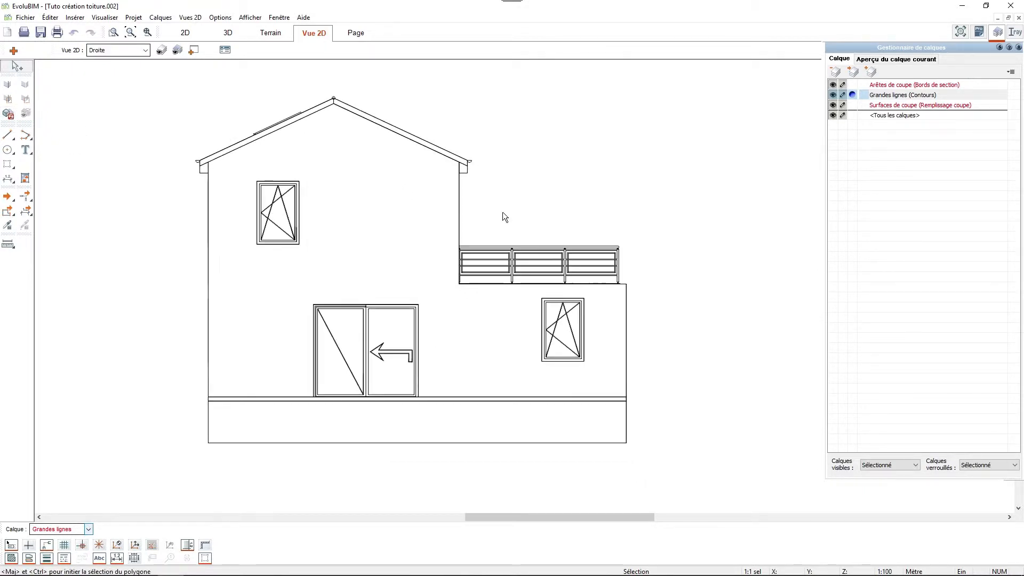
Step: Open the display settings of the Droite view and set the display mode to Lignes cachées (Analytique)
left_click(194, 51)
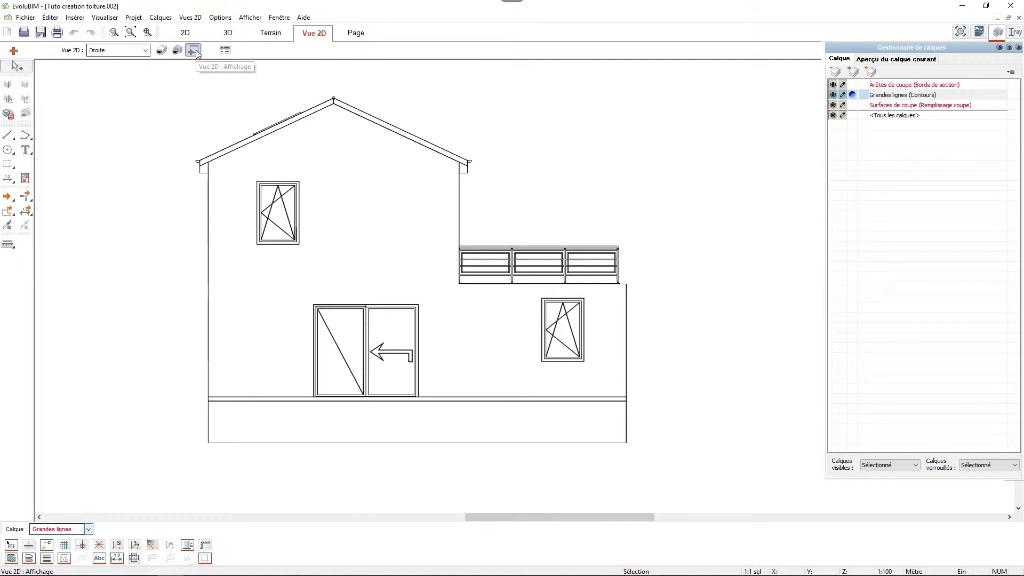
left_click_drag(713, 128, 731, 127)
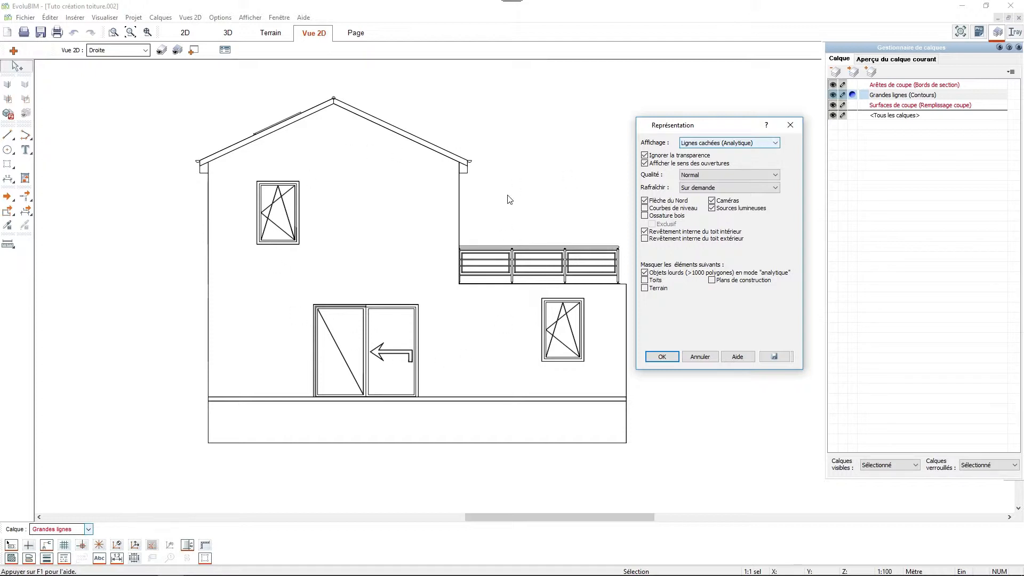
left_click(774, 144)
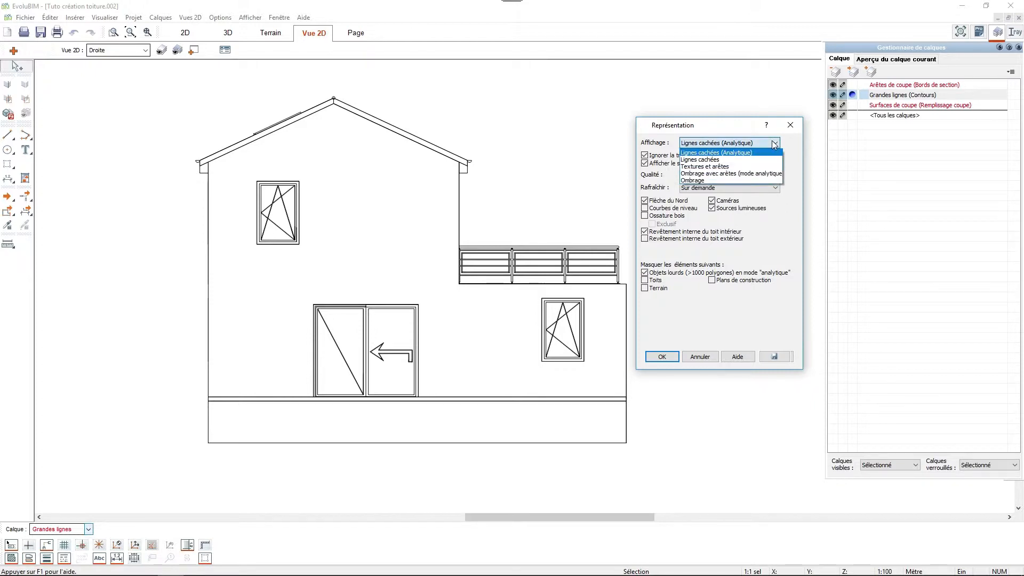
left_click(703, 181)
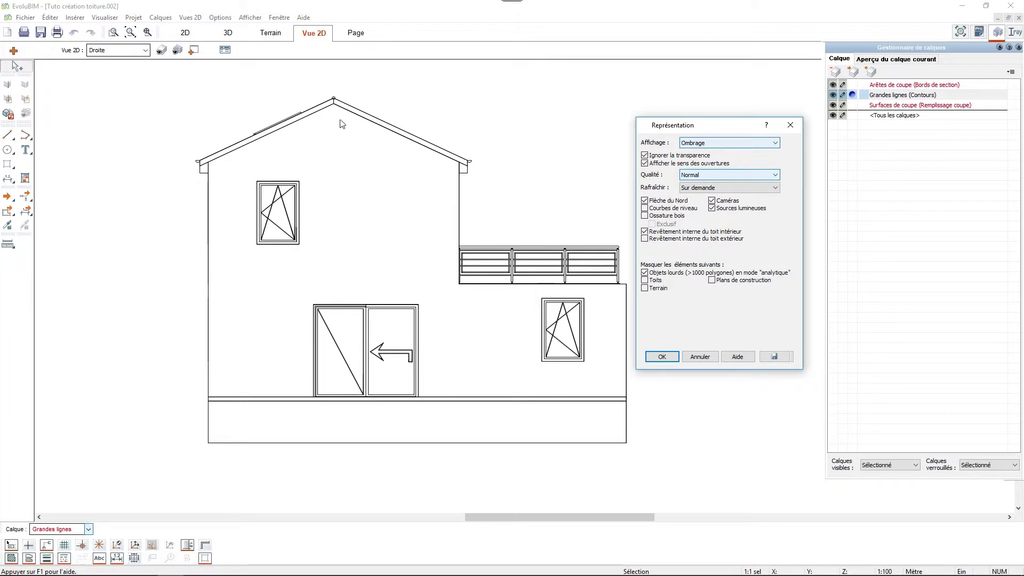
left_click(749, 143)
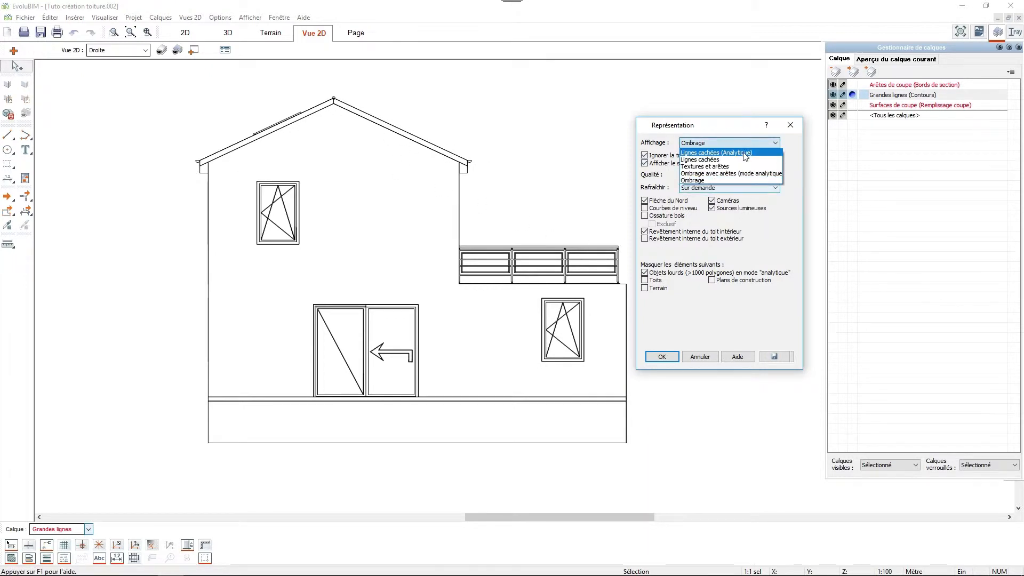
left_click(744, 154)
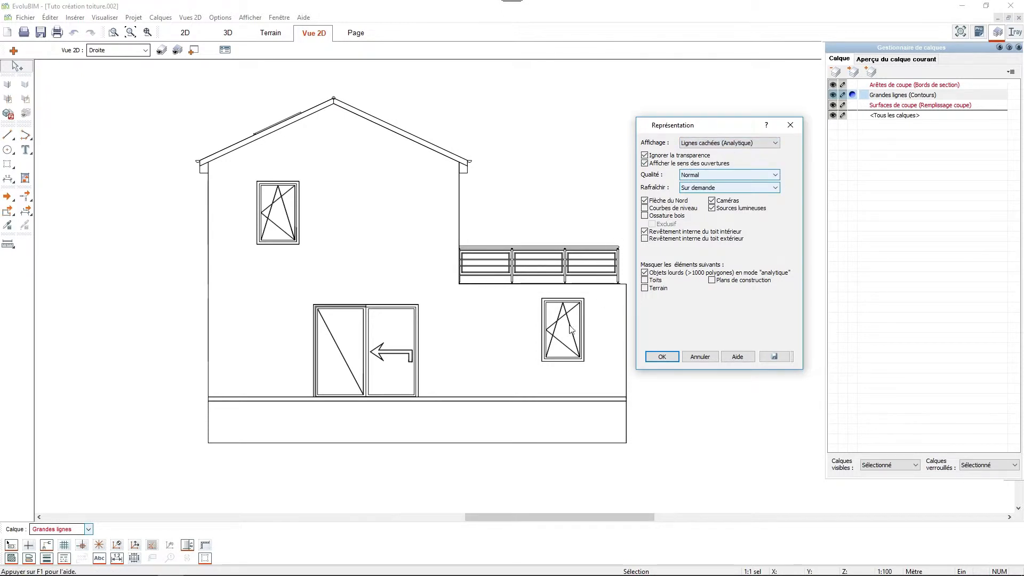
Step: Turn off the opening-direction symbols, set the quality to Très haut, and recalculate the view
left_click(677, 164)
left_click(700, 176)
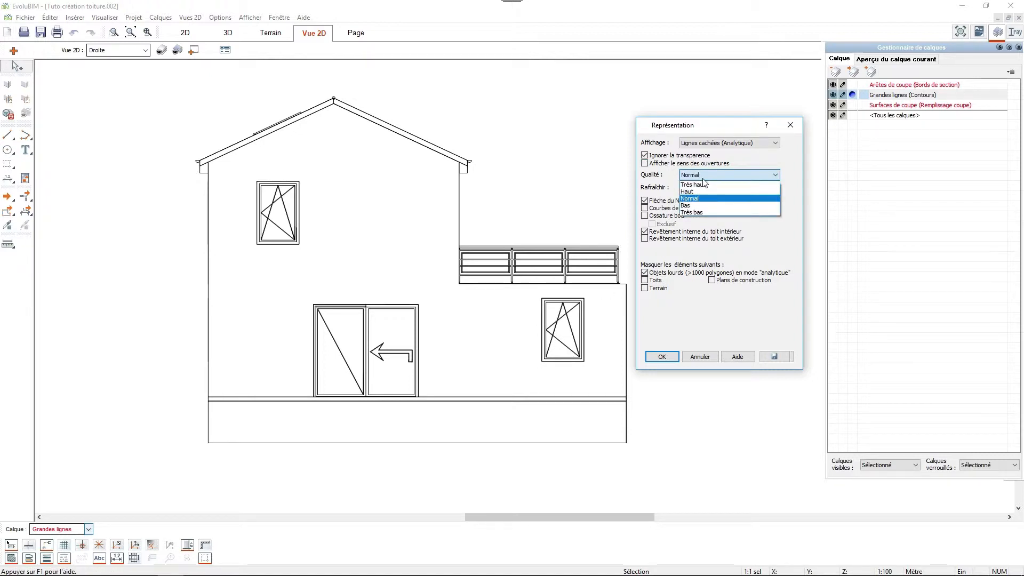
left_click(704, 184)
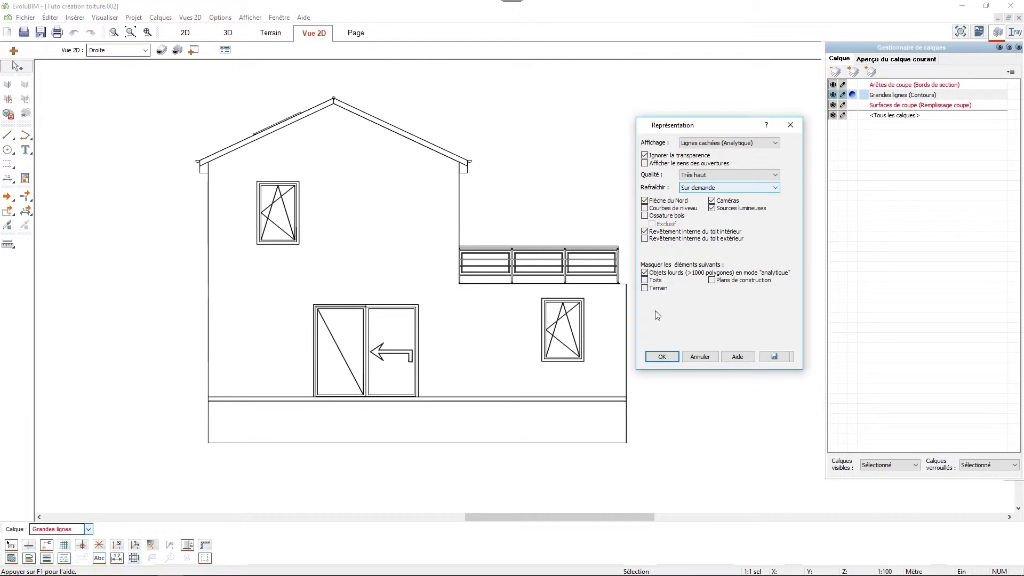
left_click_drag(713, 129, 713, 112)
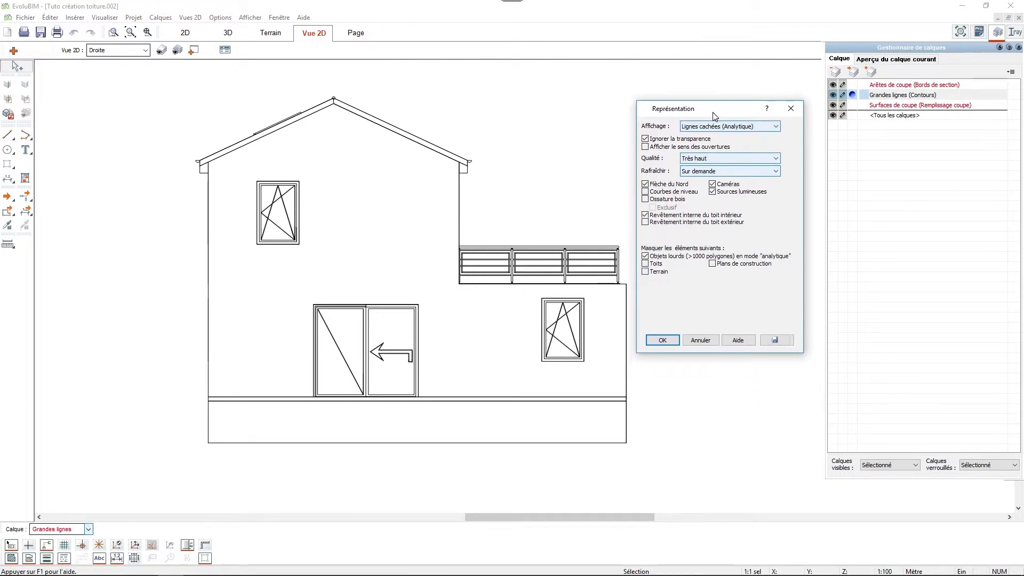
left_click(670, 340)
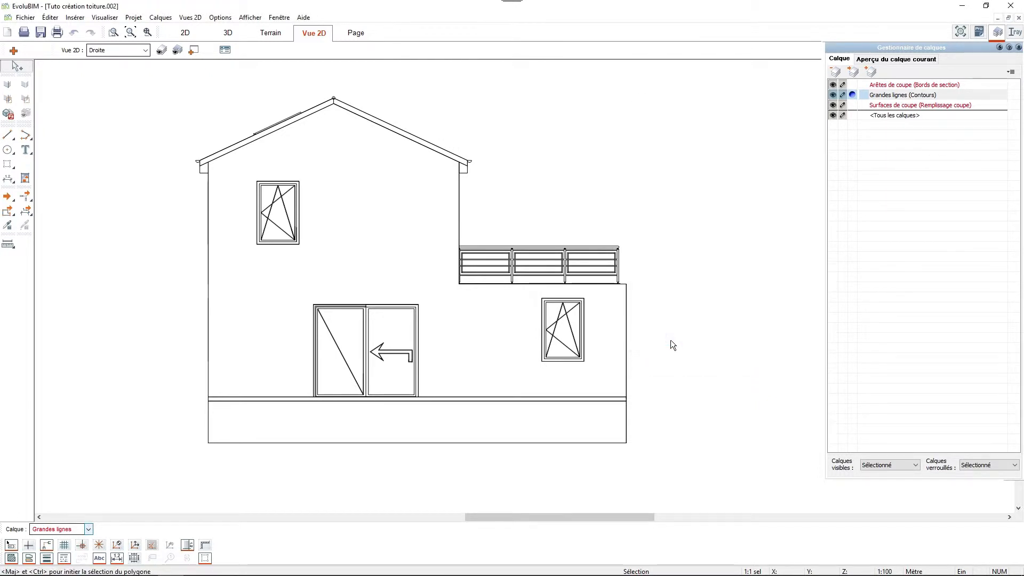
left_click(8, 117)
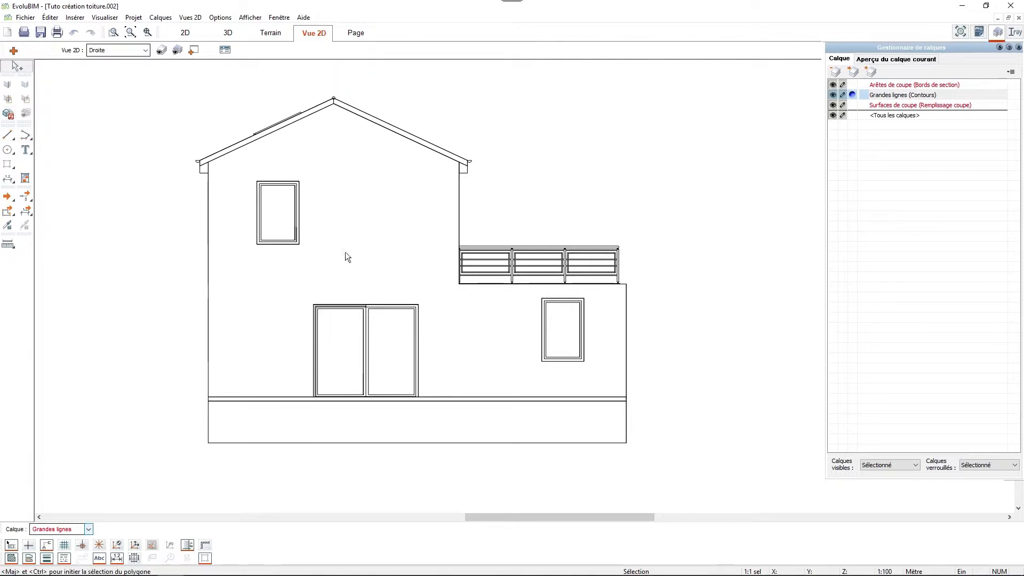
Step: Hide the VS level in the Droite view's visible levels
left_click(177, 50)
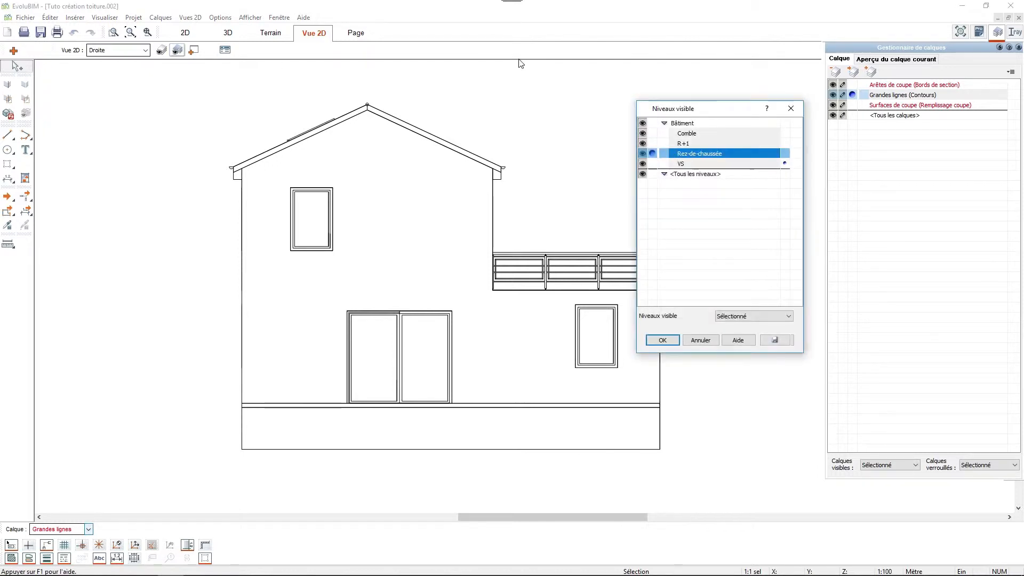
left_click_drag(734, 108, 761, 162)
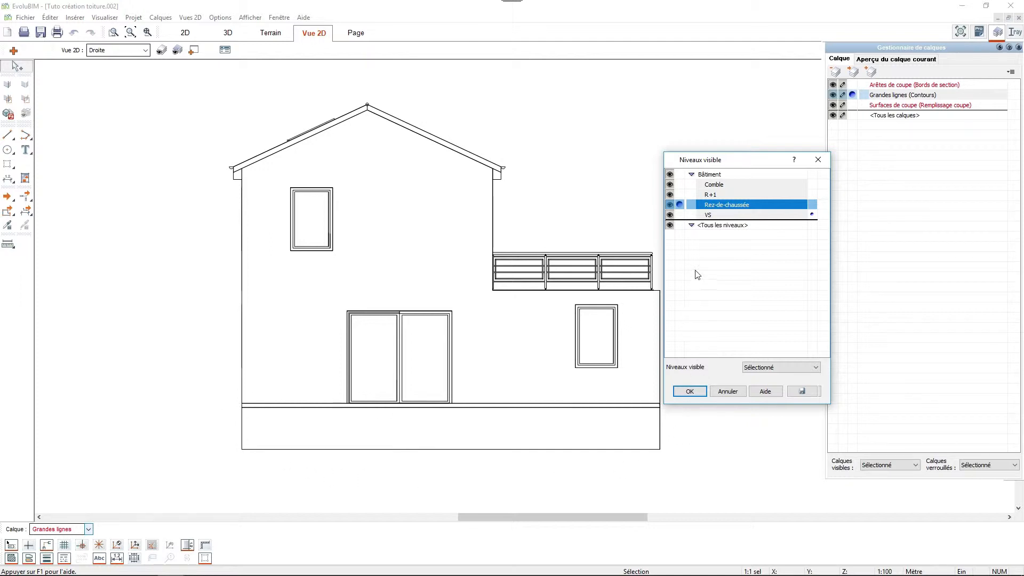
left_click(670, 215)
left_click(698, 392)
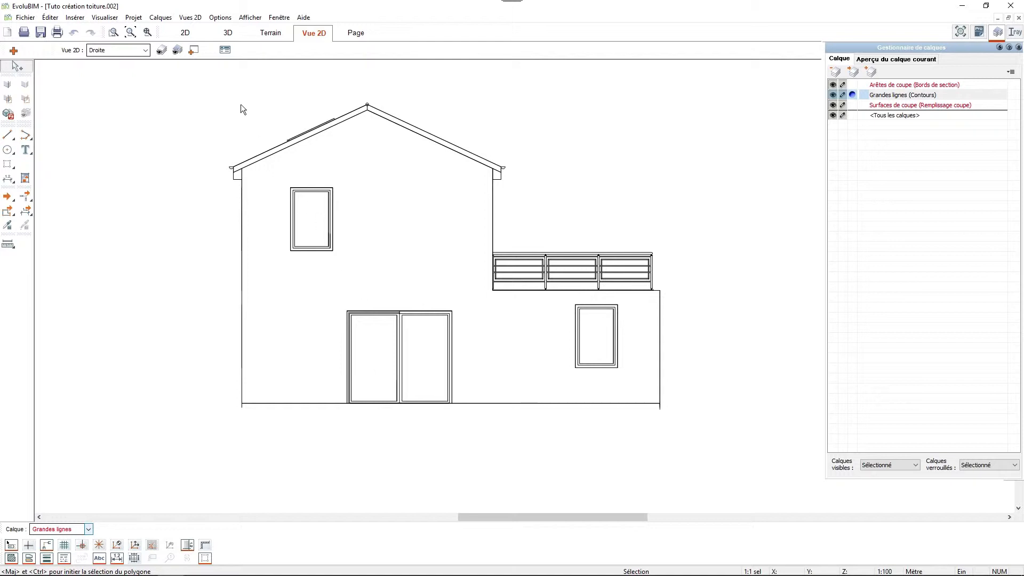
Step: Hide the Gardes-corps layer in the Droite view's visible layers and recalculate the view
left_click(161, 50)
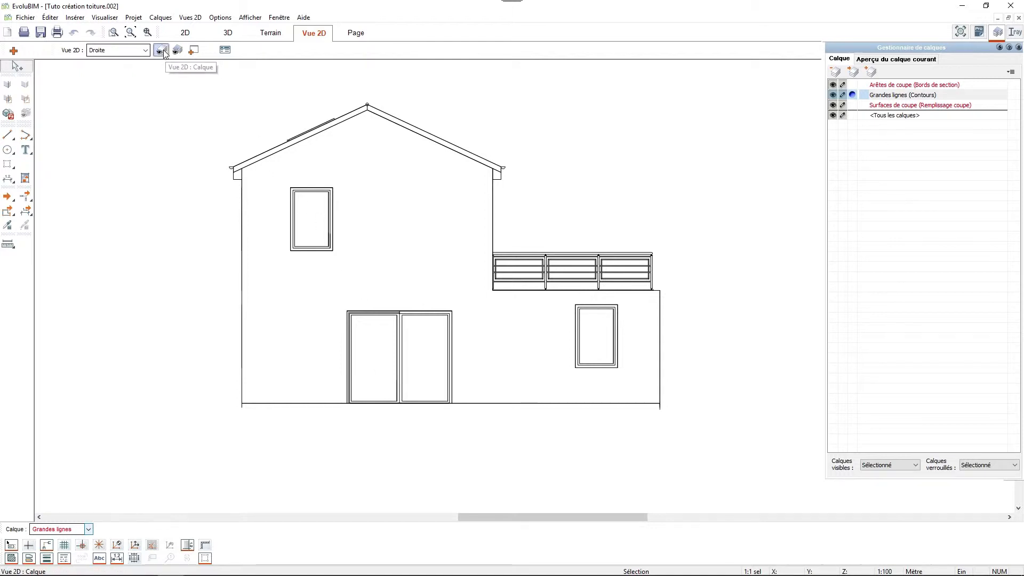
left_click_drag(729, 153, 743, 142)
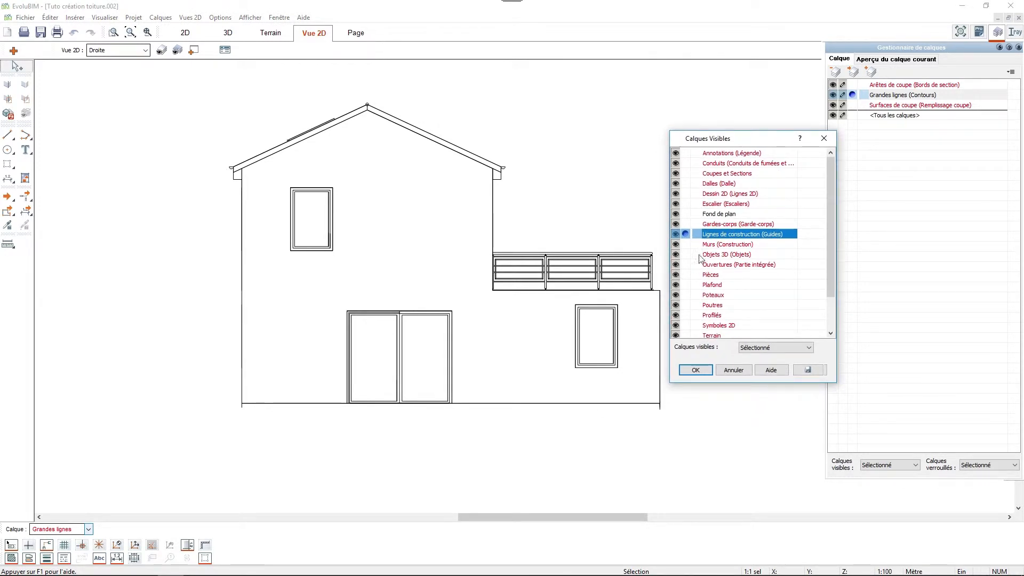
scroll(757, 277, "down", 2)
scroll(768, 280, "up", 2)
mouse_move(837, 263)
left_mouse_down()
mouse_move(836, 301)
mouse_move(836, 245)
mouse_move(847, 300)
mouse_move(847, 280)
left_mouse_up()
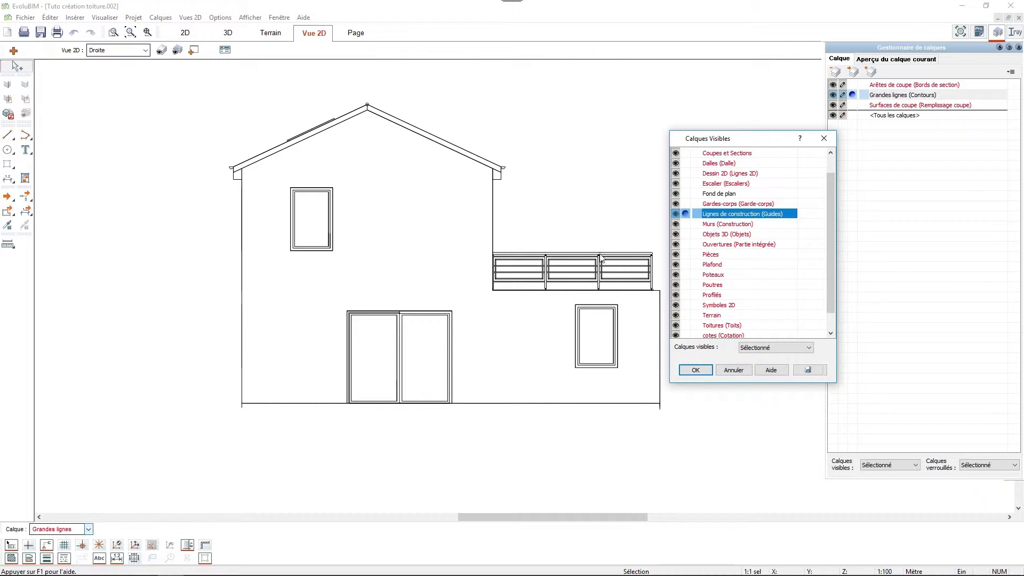
left_click(686, 212)
left_click(701, 372)
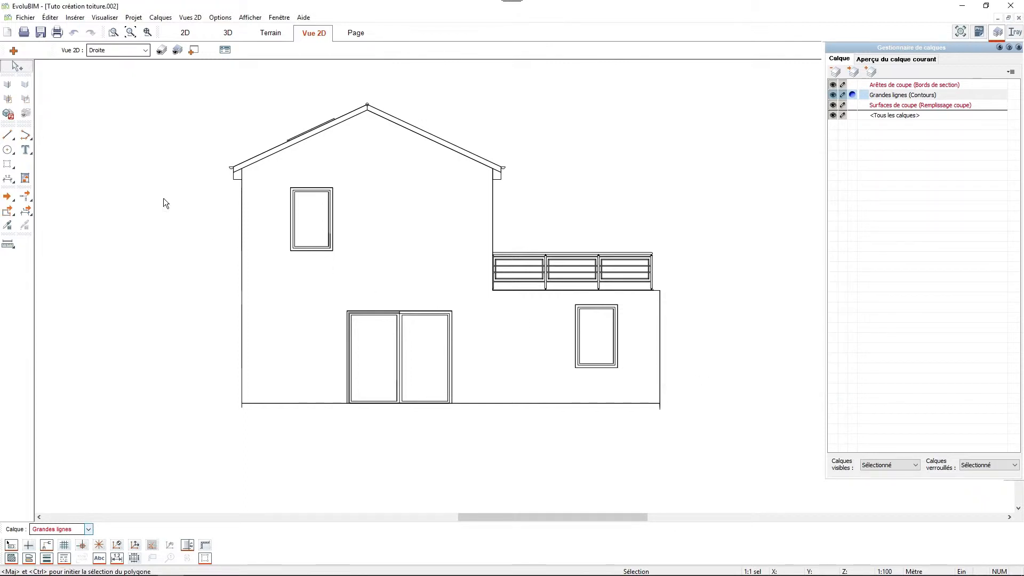
left_click(9, 116)
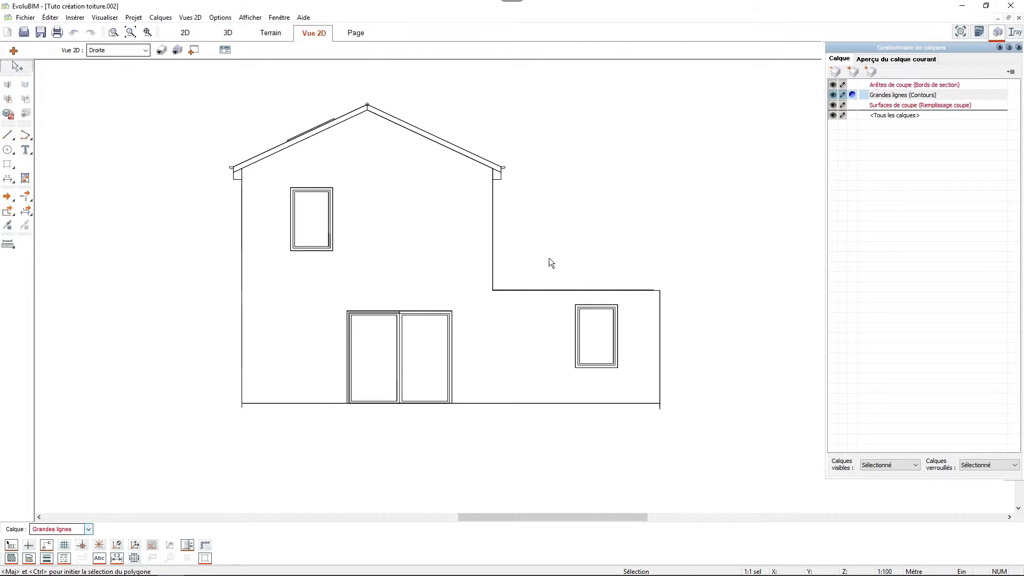
Step: Make the Gardes-corps layer visible again in the Droite view and recalculate it
left_click(162, 49)
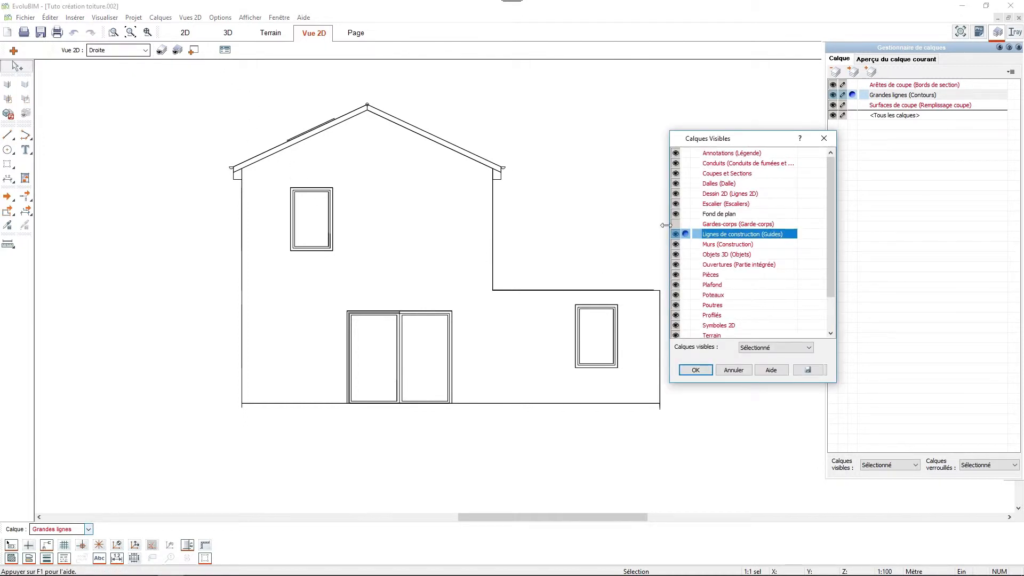
left_click(696, 370)
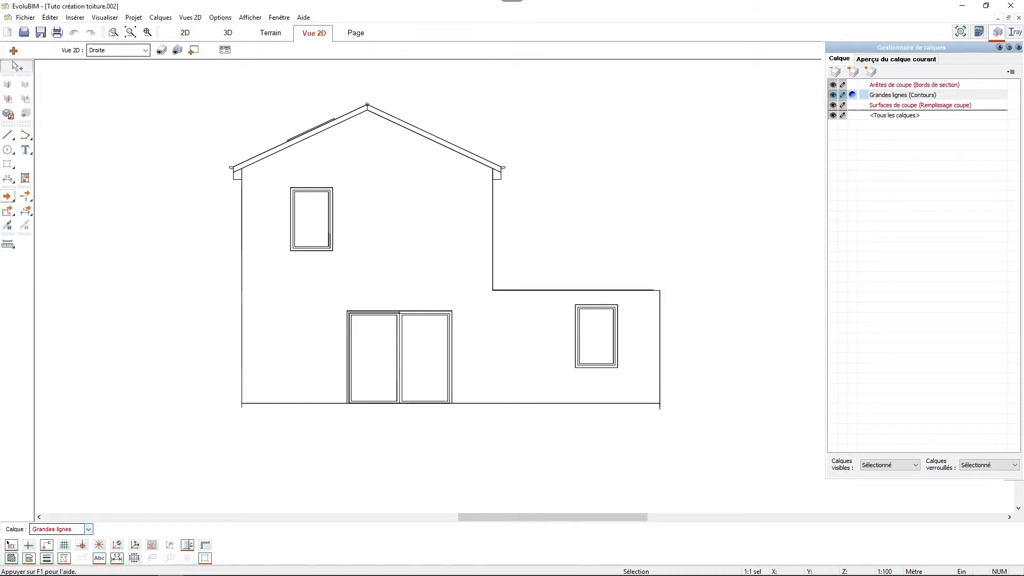
left_click(8, 114)
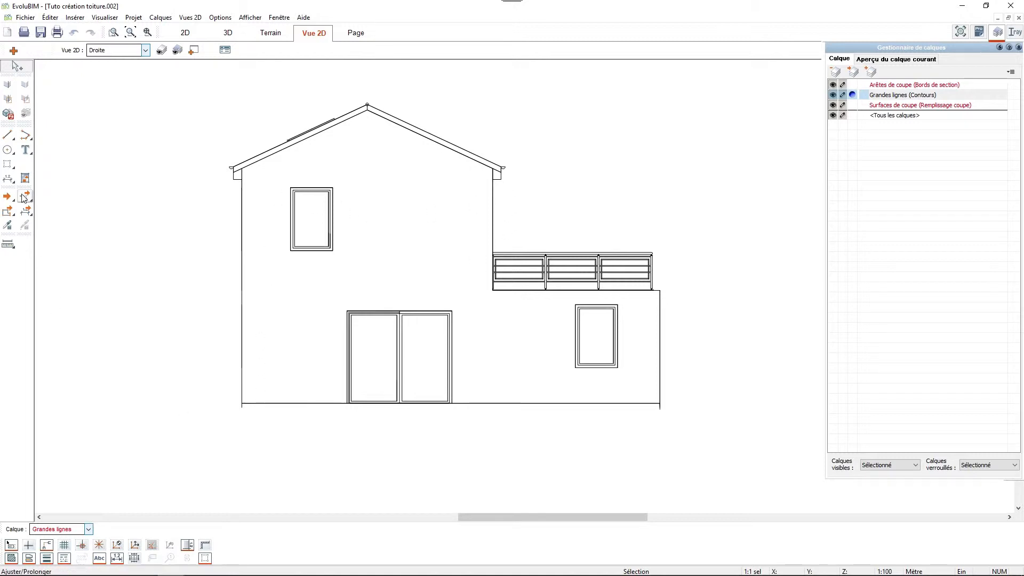
Step: Hide the horizontal line at the base of the facade with the Cache la ligne de vue tool
left_click(8, 85)
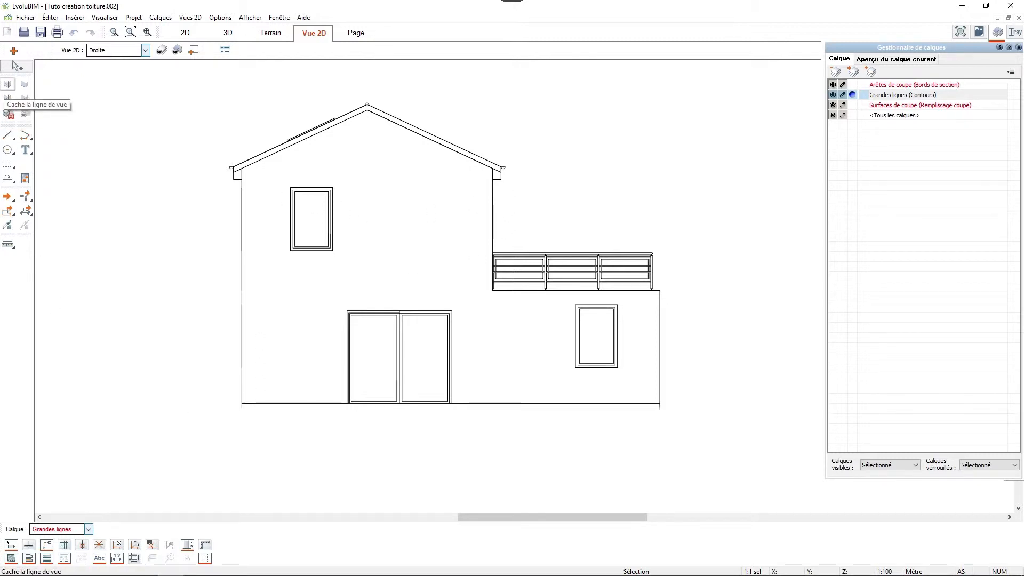
left_click(7, 85)
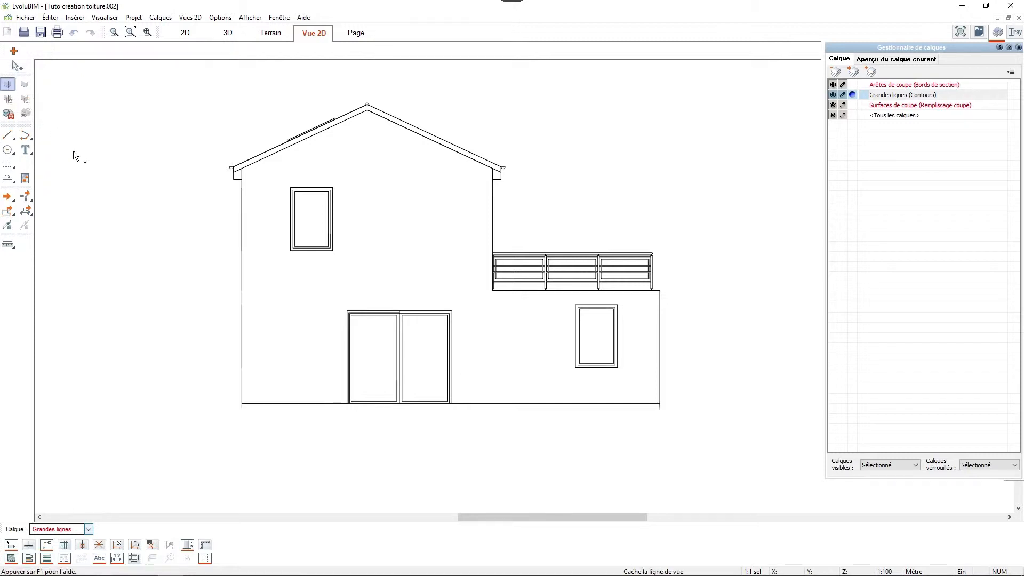
left_click(529, 404)
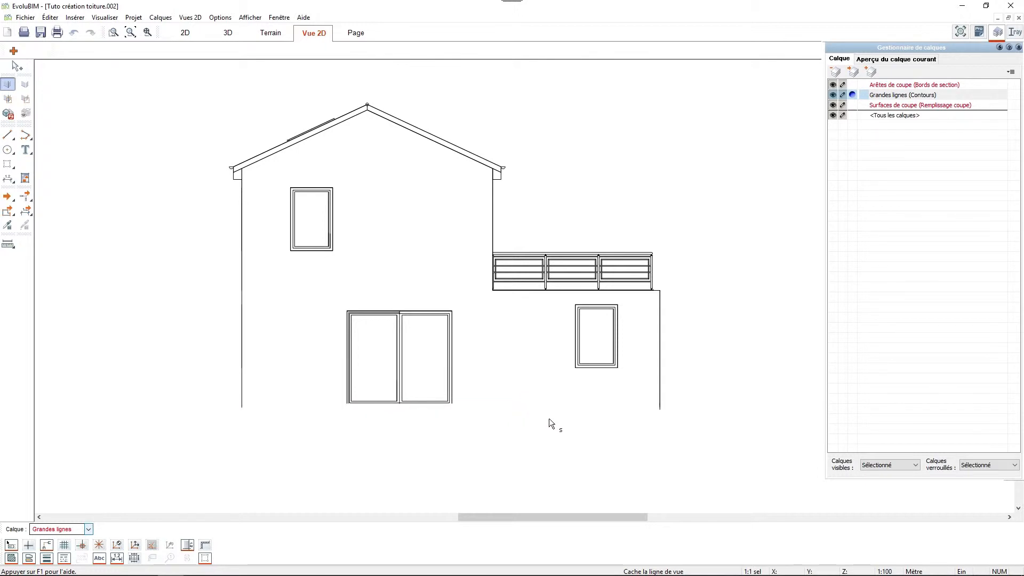
key("Escape")
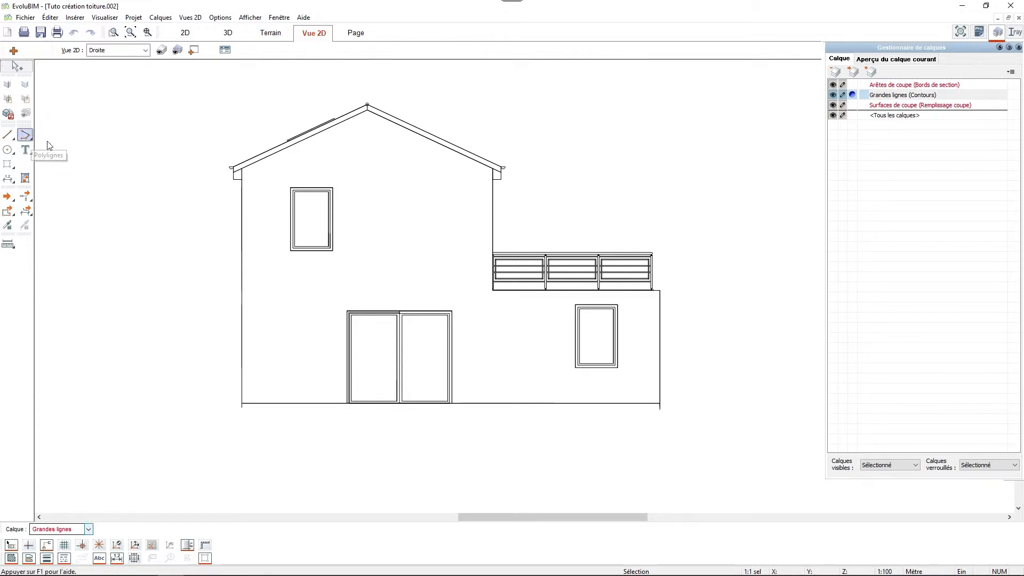
Step: Draw a closed rectangular polyline about 1.01 m wide and 0.25 m high directly above the upper-floor window
left_click(25, 135)
scroll(282, 192, "up", 4)
scroll(282, 193, "up", 2)
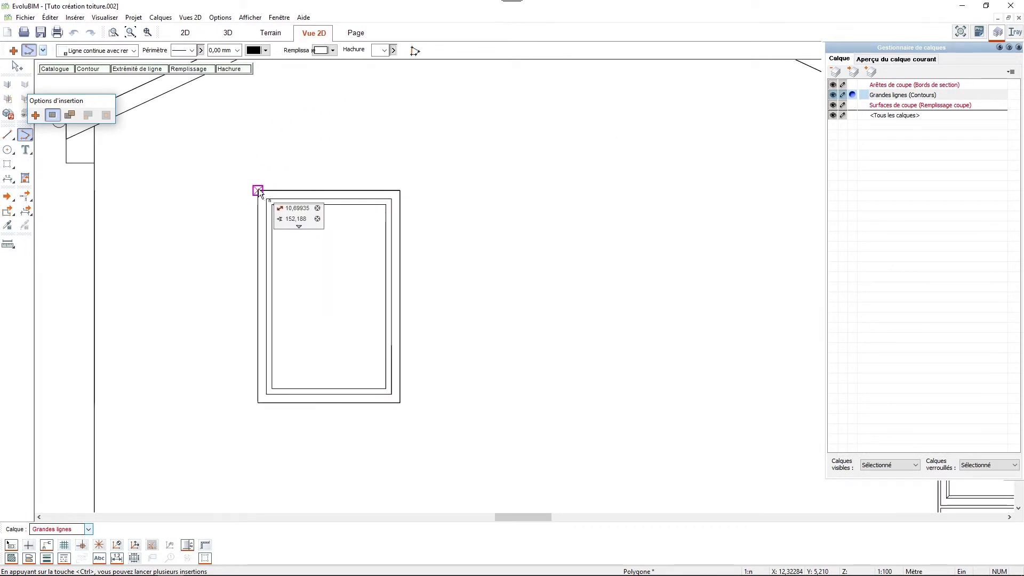
left_click(259, 155)
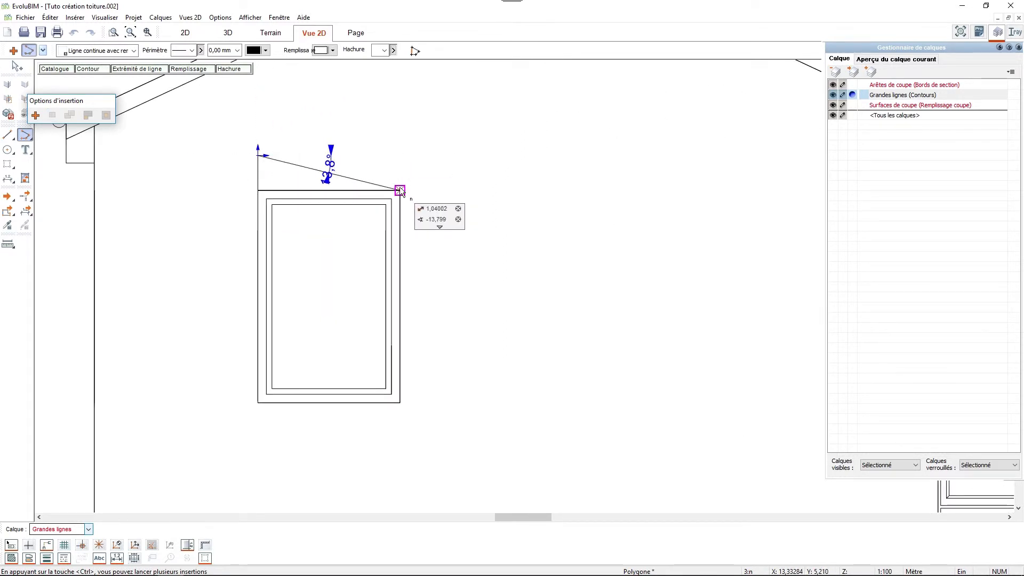
left_click(399, 155)
left_click(401, 189)
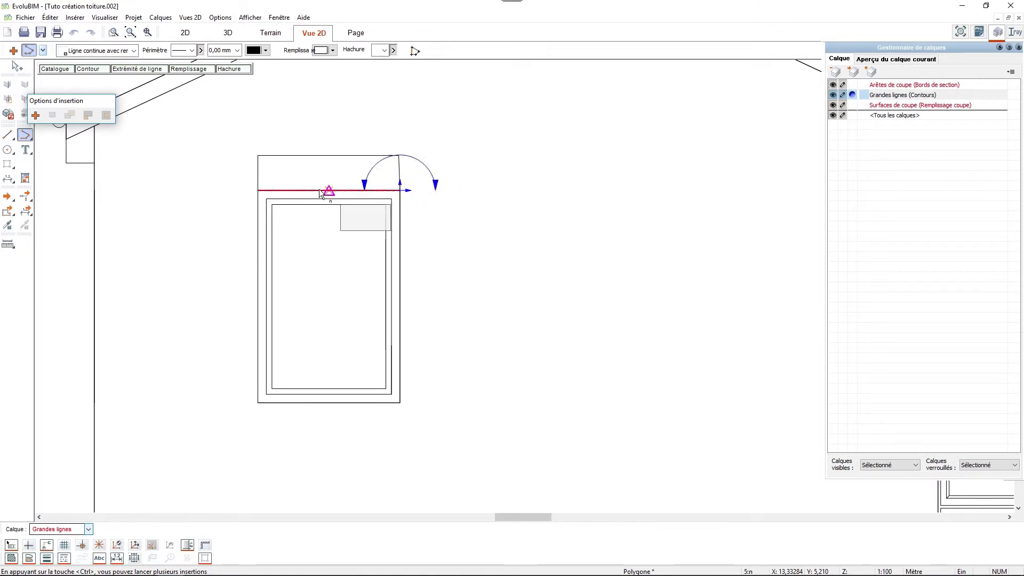
left_click(259, 190)
key("Escape")
scroll(360, 189, "down", 2)
middle_click_drag(385, 202, 365, 203)
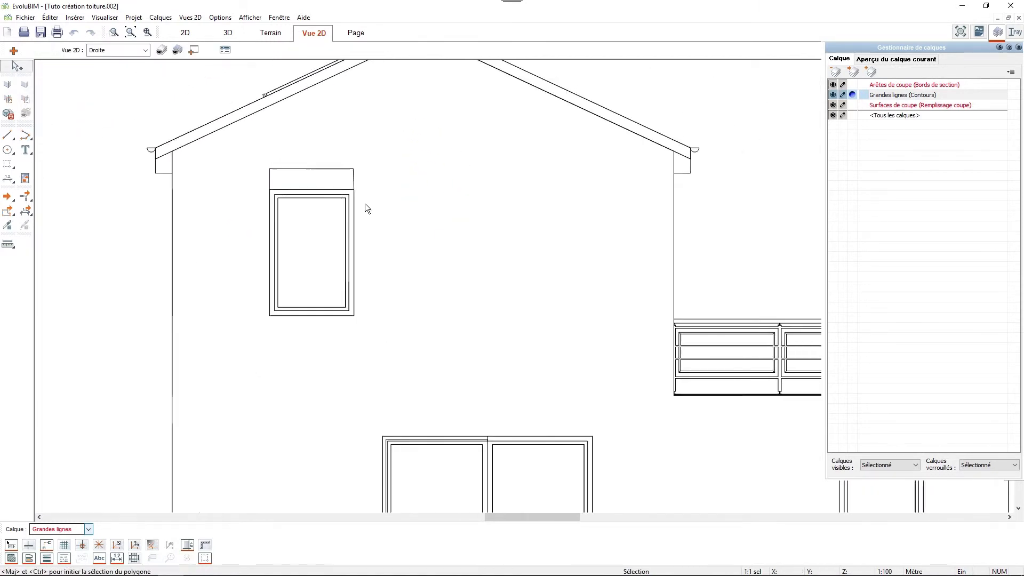
Step: Apply a vertical-line hatch to the rectangle above the upper-floor window
left_click(326, 182)
left_click(229, 69)
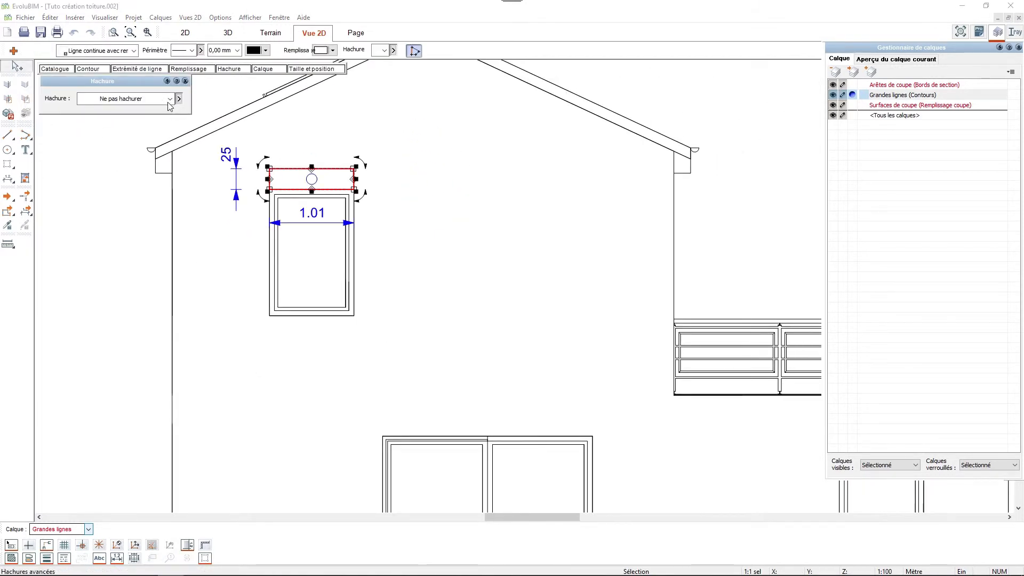
left_click(169, 99)
left_click(143, 144)
left_click(285, 213)
scroll(377, 226, "down", 3)
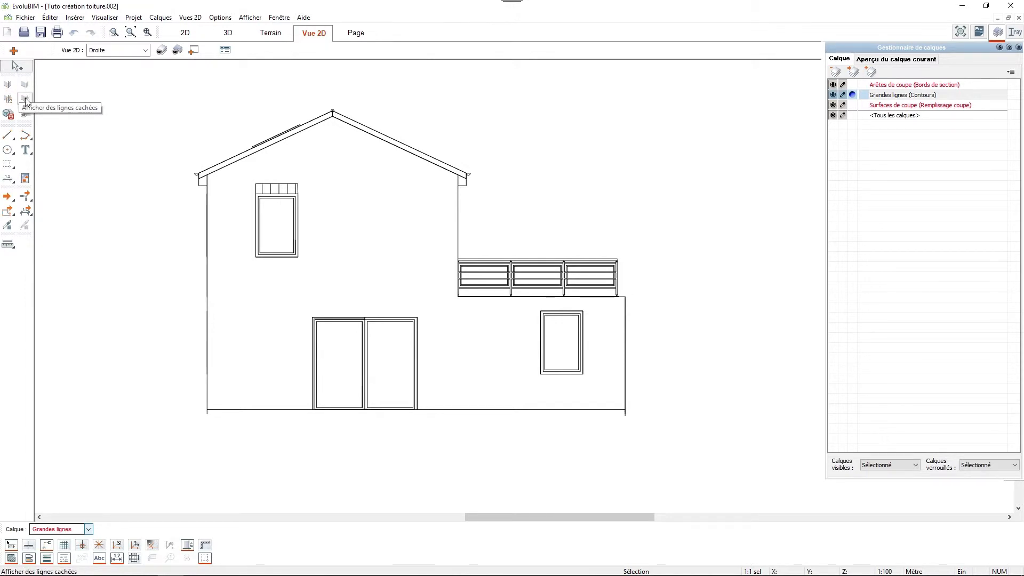
Step: Add cote de niveau level marks at the roof ridge, the right eave and the terrace's outer corner
left_click(12, 183)
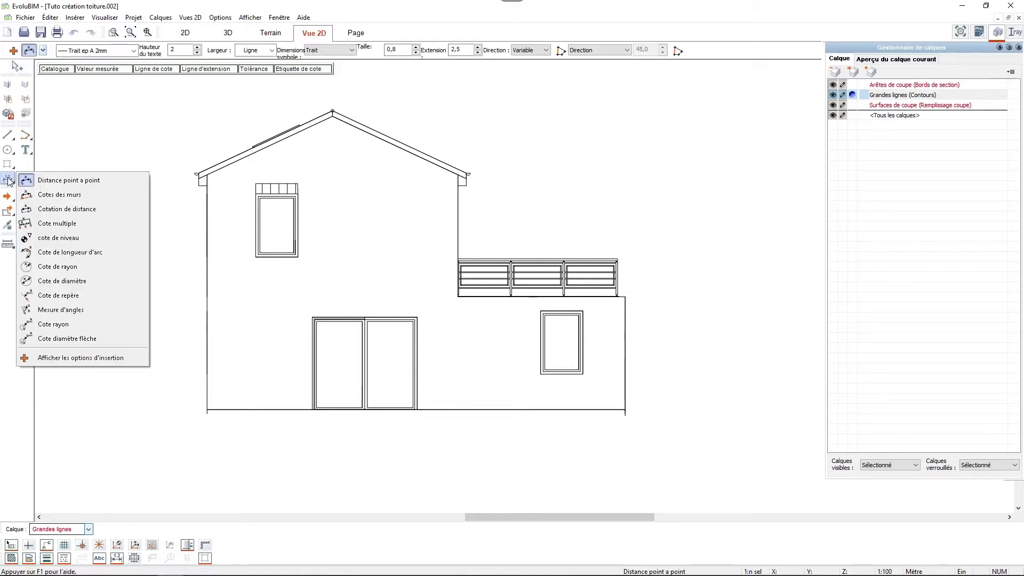
left_click(81, 239)
left_click(333, 112)
left_click(459, 167)
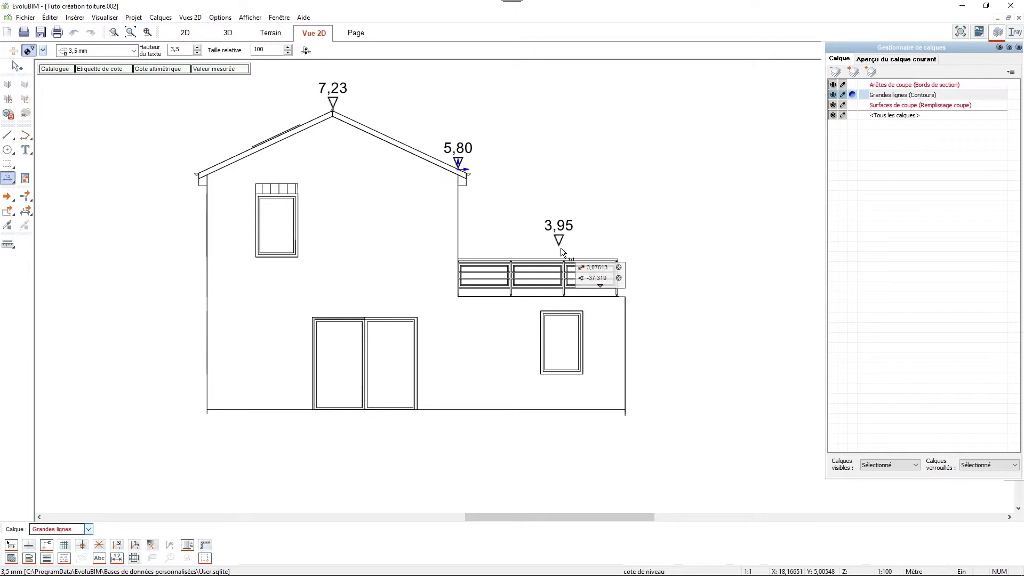
left_click(625, 297)
key("Escape")
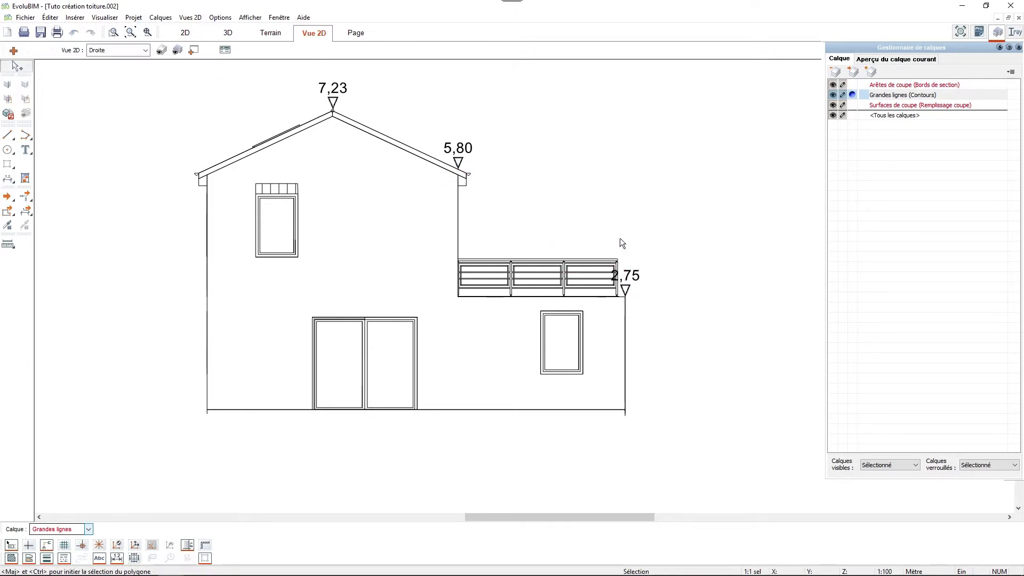
Step: Dimension the left roof slope from eave to ridge with Distance point à point, placing the dimension line above the roof
left_click(9, 181)
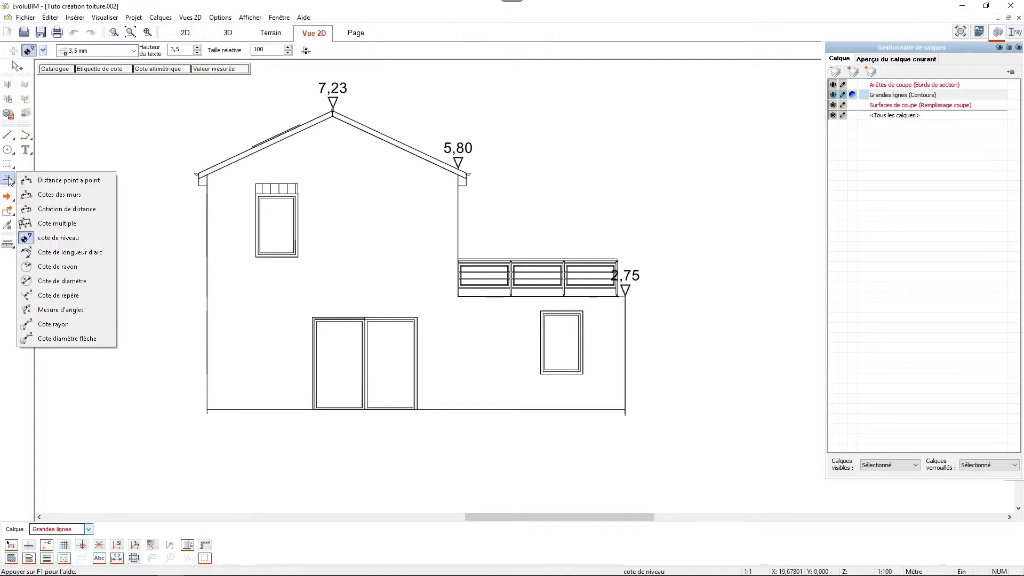
left_click(46, 180)
left_click(198, 173)
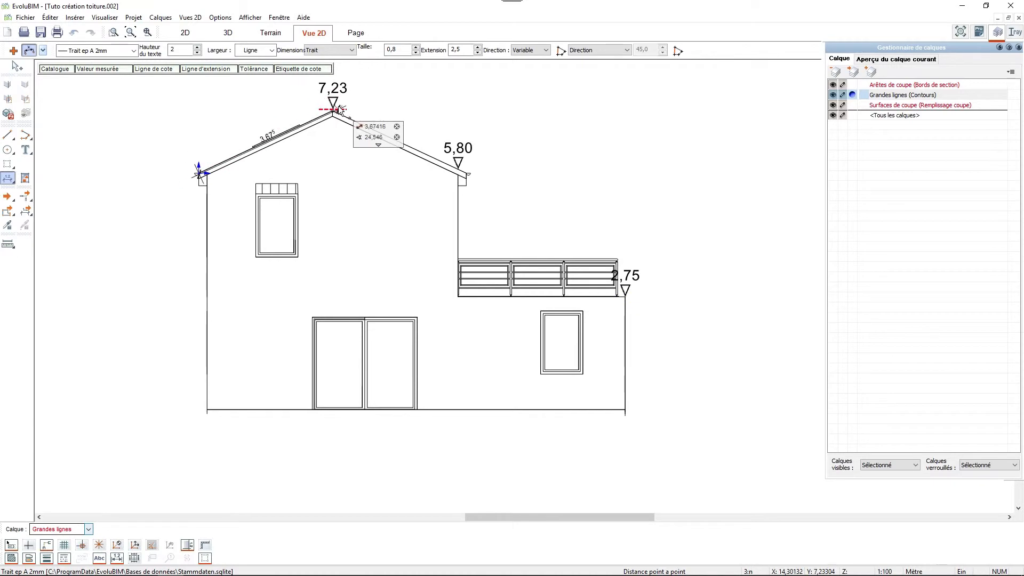
left_click(336, 110)
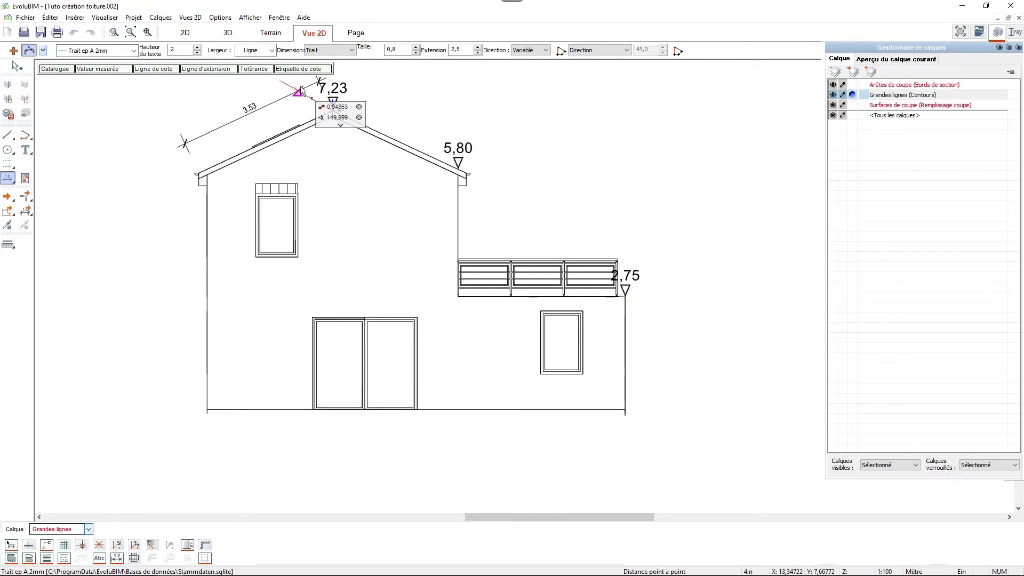
left_click(297, 81)
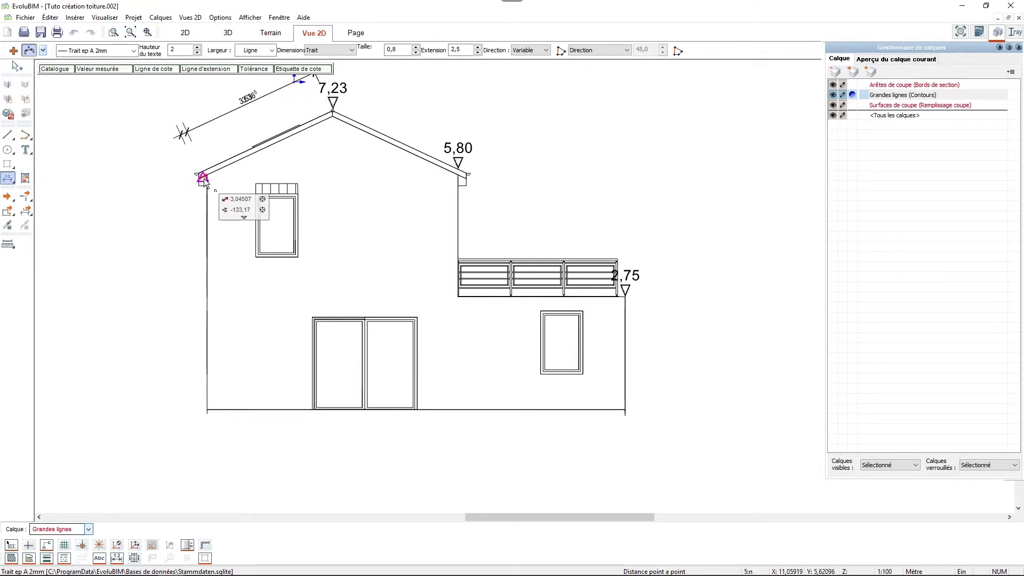
key("Escape")
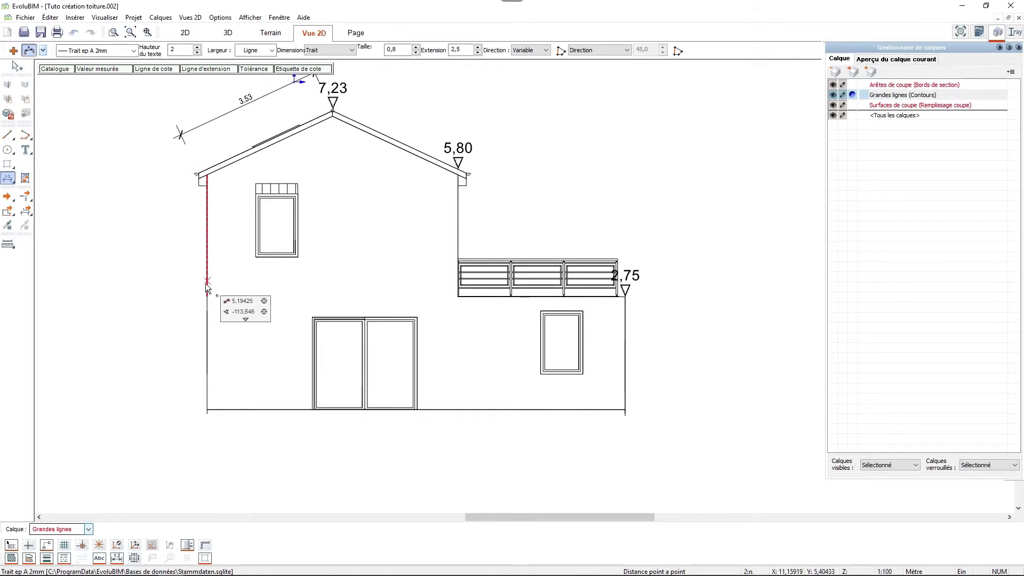
Step: Dimension the heights of the facade's left wall and of the lower right wall, placing both dimension lines outside the building
left_click(207, 411)
left_click(206, 185)
left_click(174, 186)
key("Escape")
left_click(625, 296)
left_click(625, 409)
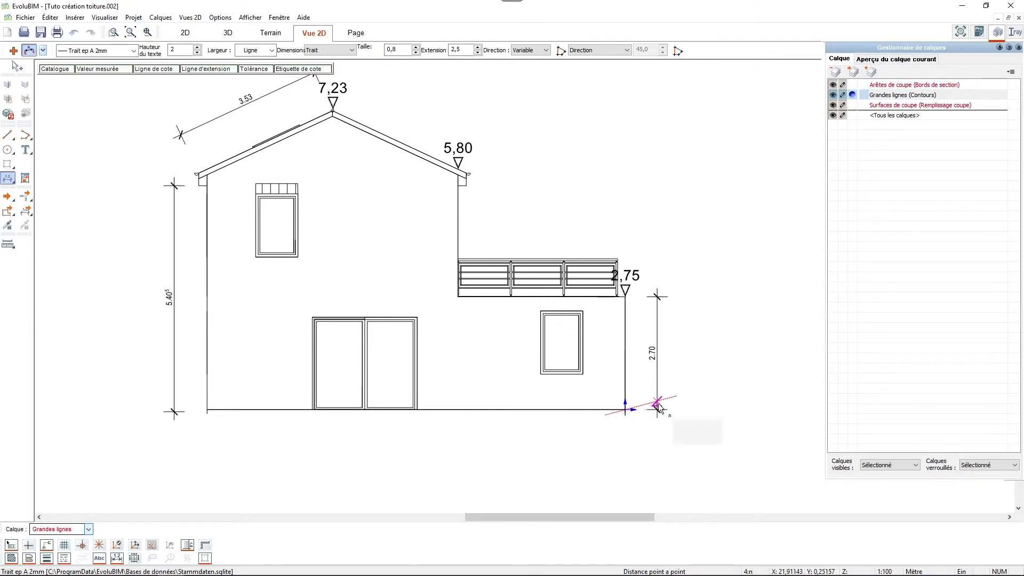
left_click(658, 408)
Step: Dimension the facade's overall width along its base, placing the dimension line below the building, and end the dimensioning command
left_click(625, 410)
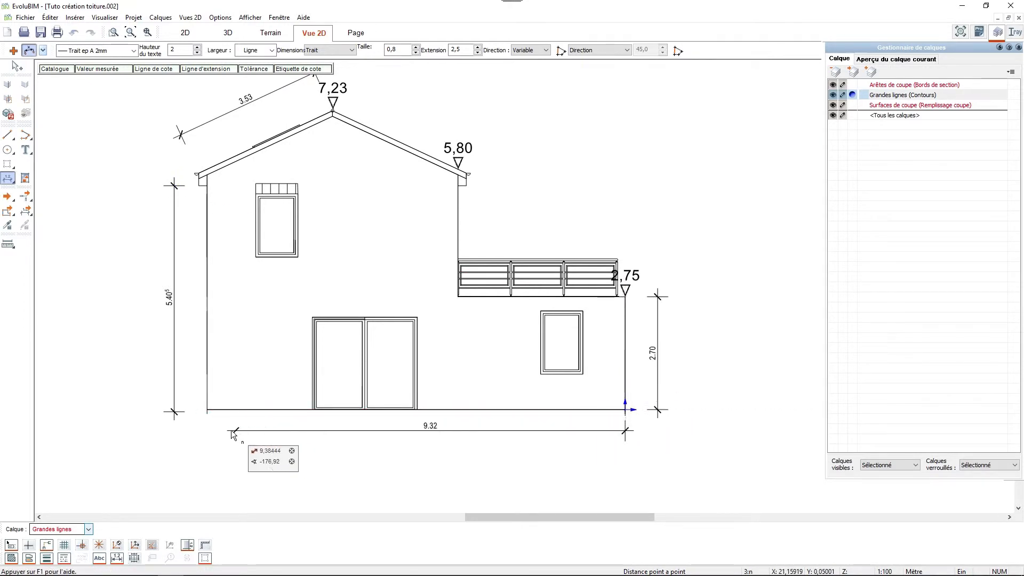
left_click(207, 410)
left_click(215, 440)
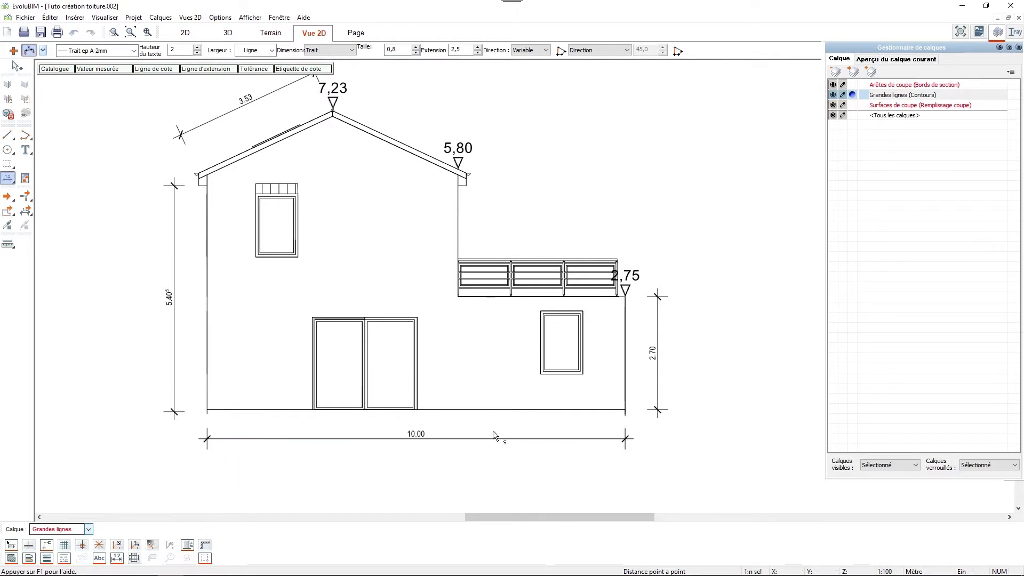
scroll(176, 201, "up", 1)
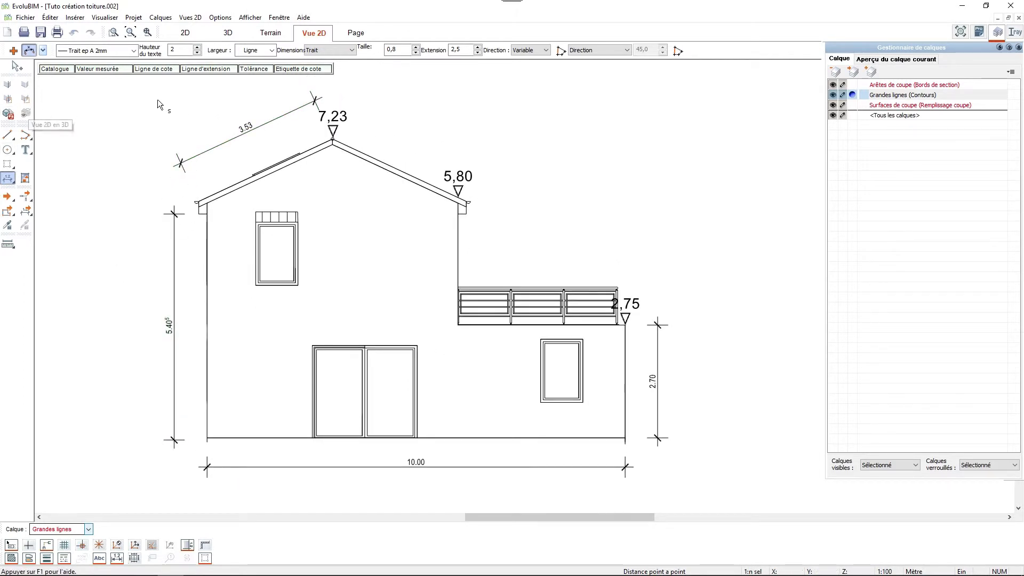
key("Escape")
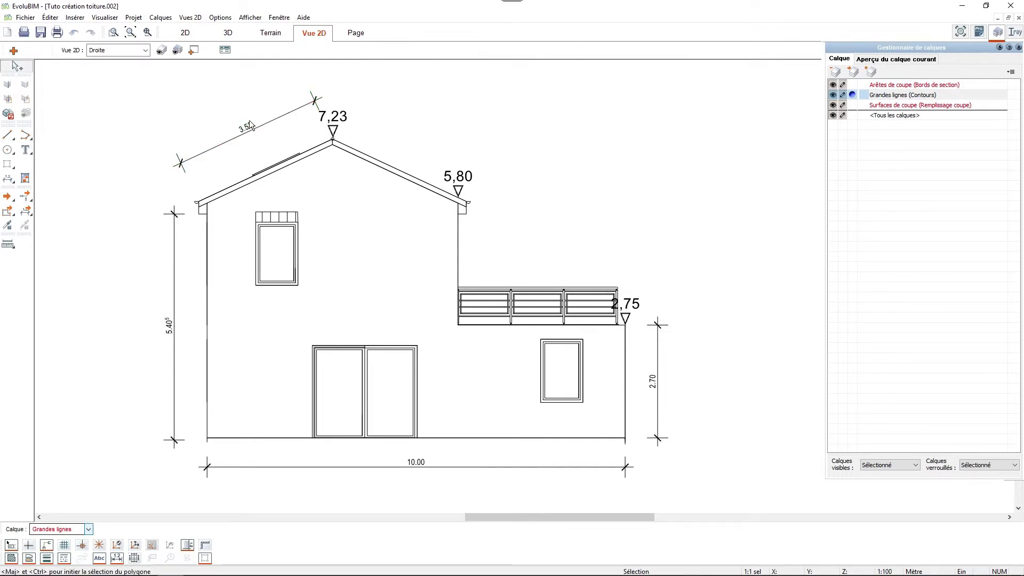
left_click(270, 116)
key("Escape")
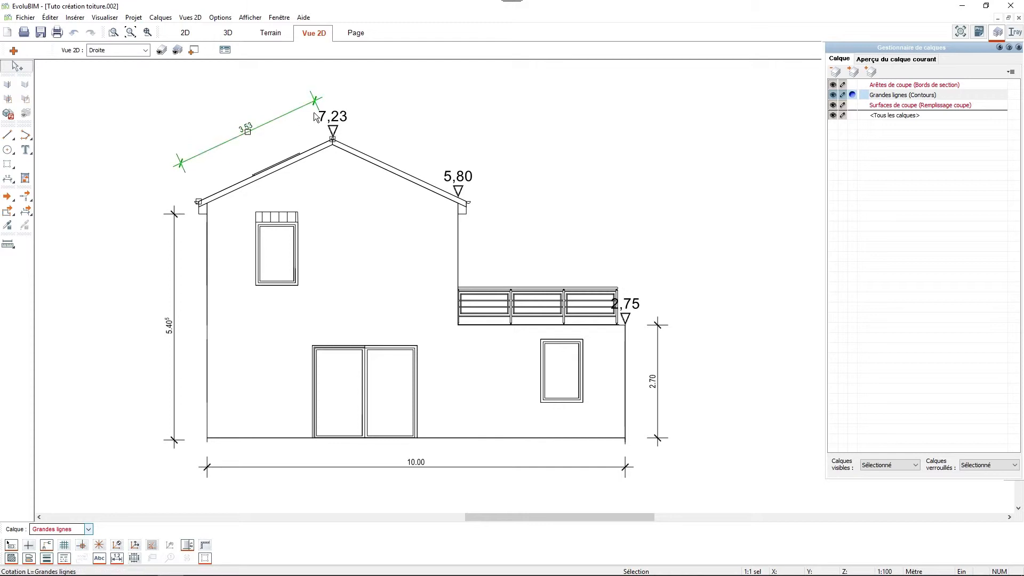
Step: Switch to the page layout and examine the project's sheets with their formats and orientations in the sheet manager
left_click(357, 34)
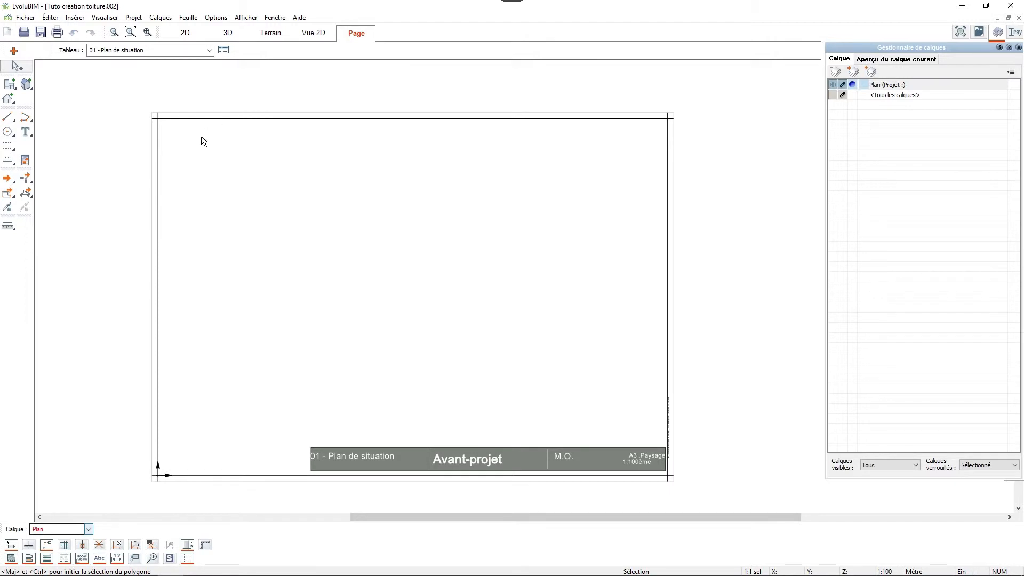
middle_click_drag(370, 350, 373, 341)
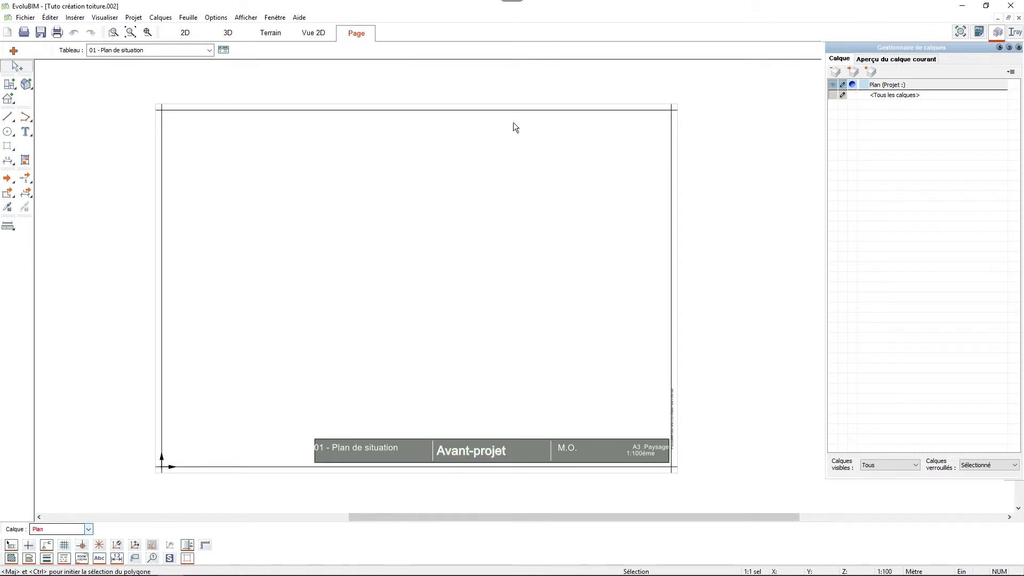
left_click(223, 50)
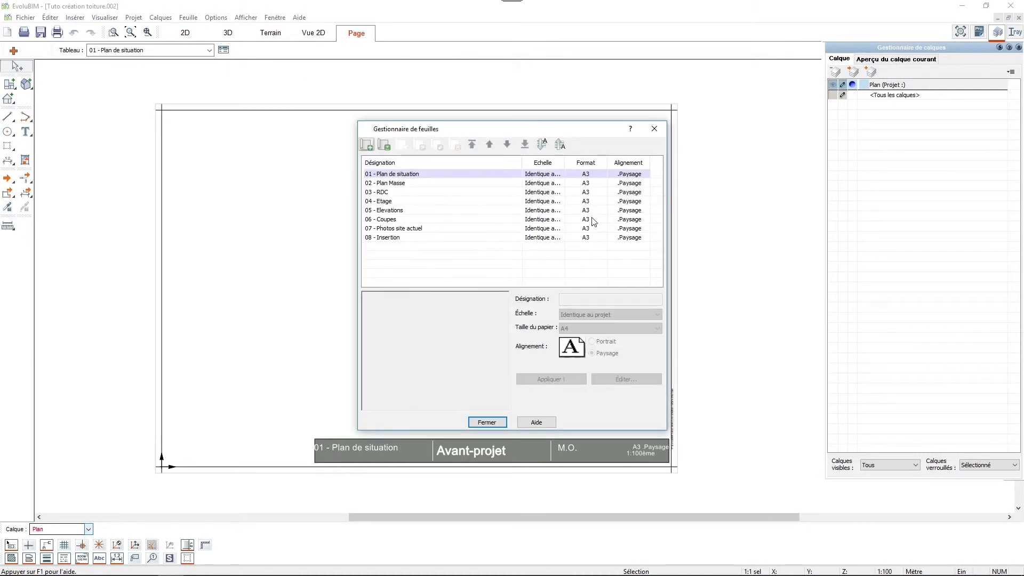
left_click(596, 237)
left_click(600, 174)
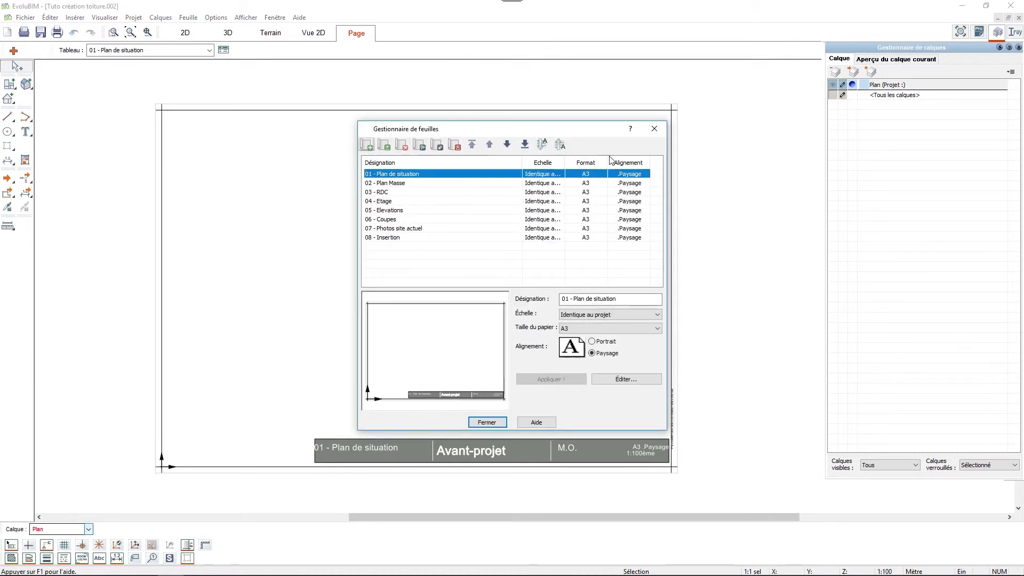
left_click(654, 128)
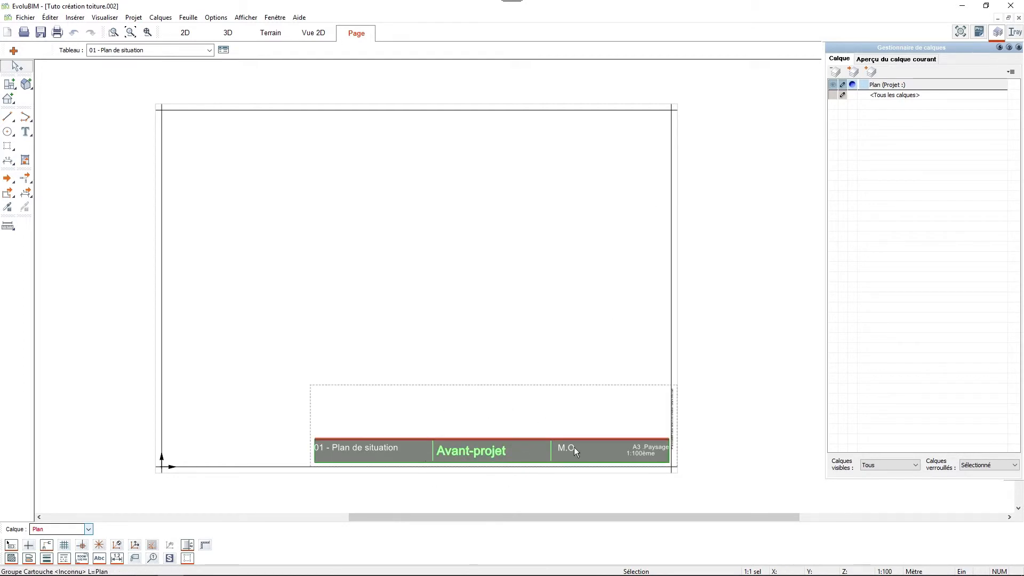
Step: Look through the frames and title blocks in the Cartouches symbol catalogue
left_click(966, 32)
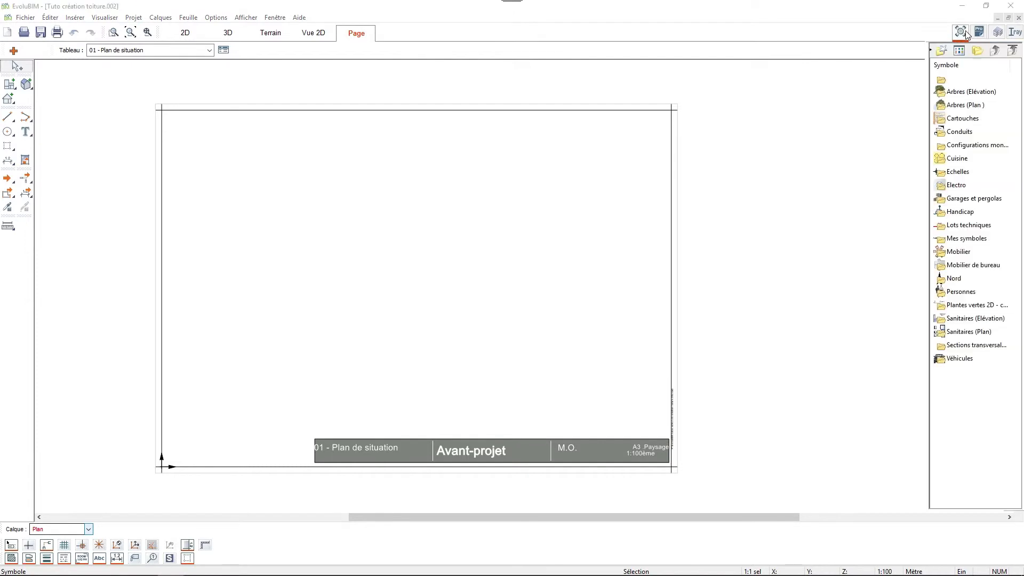
double_click(966, 120)
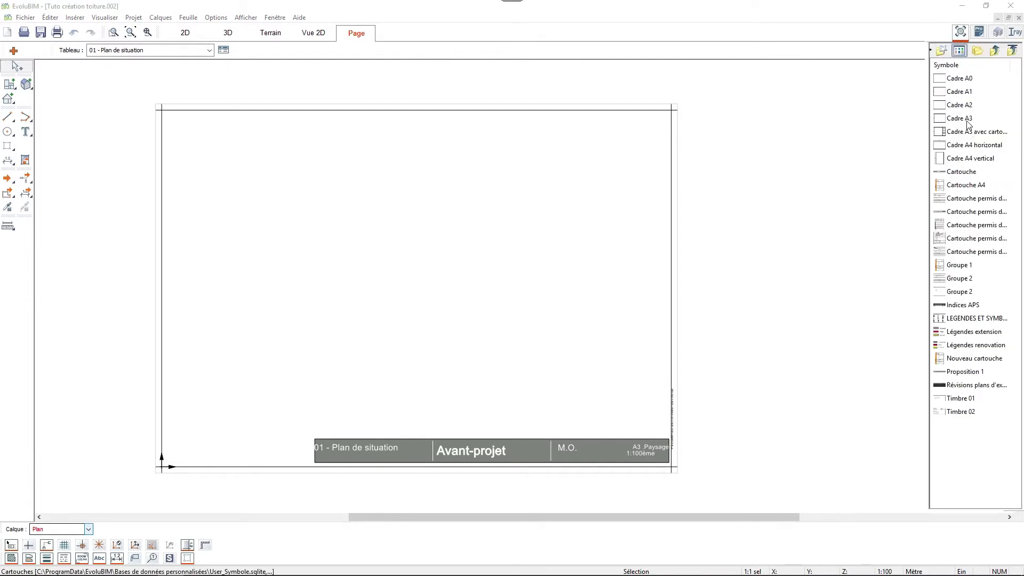
left_click(961, 32)
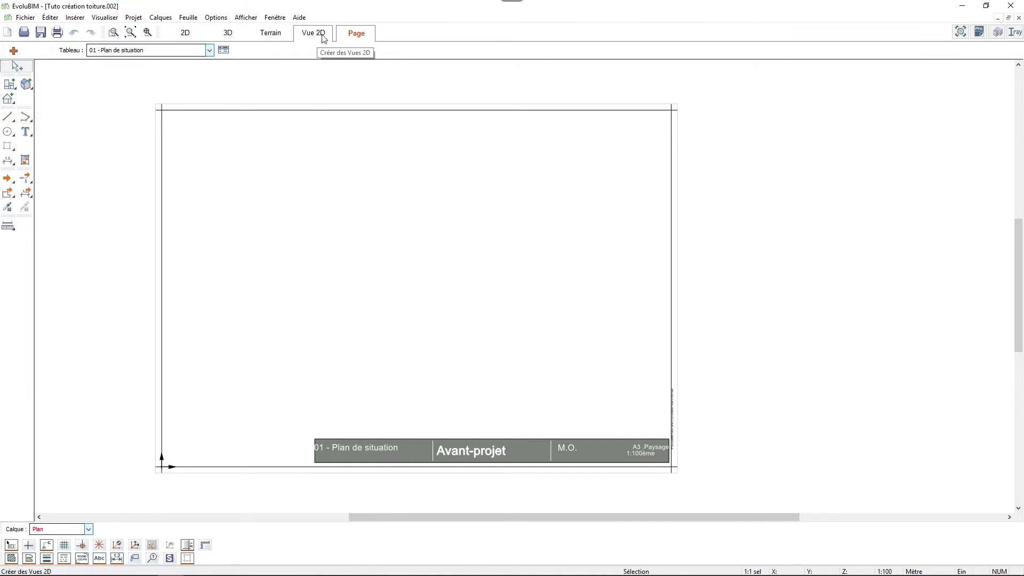
Step: Insert the Droite 2D view on sheet 01 - Plan de situation, framed from the page border's upper-left corner to the title block's upper-right corner
left_click(9, 100)
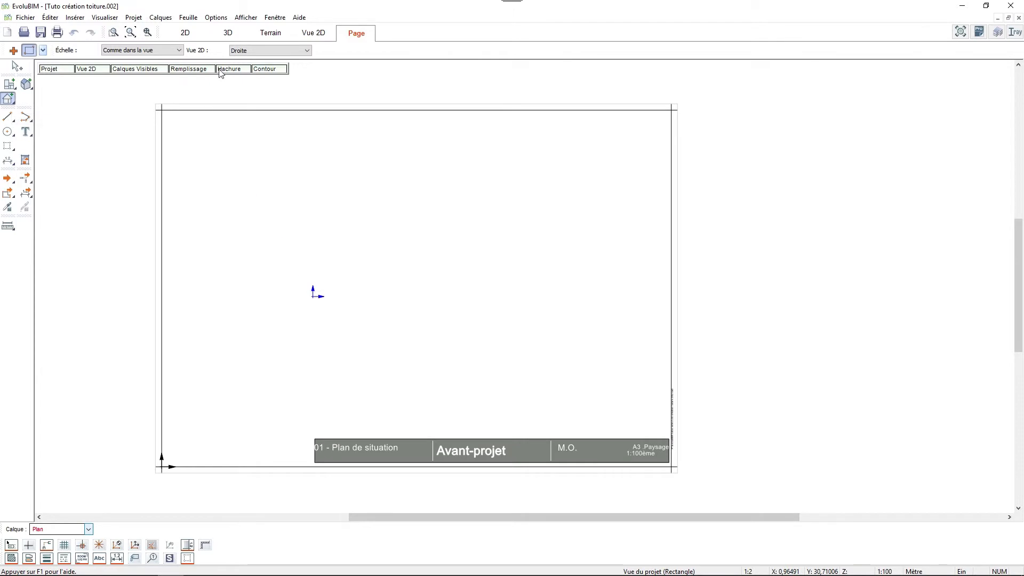
left_click(307, 51)
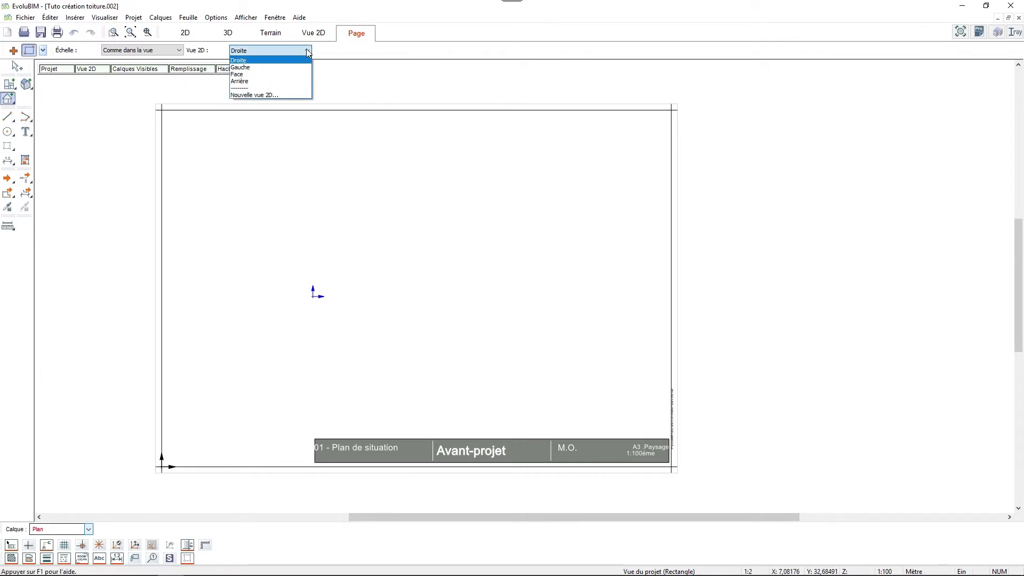
left_click(264, 61)
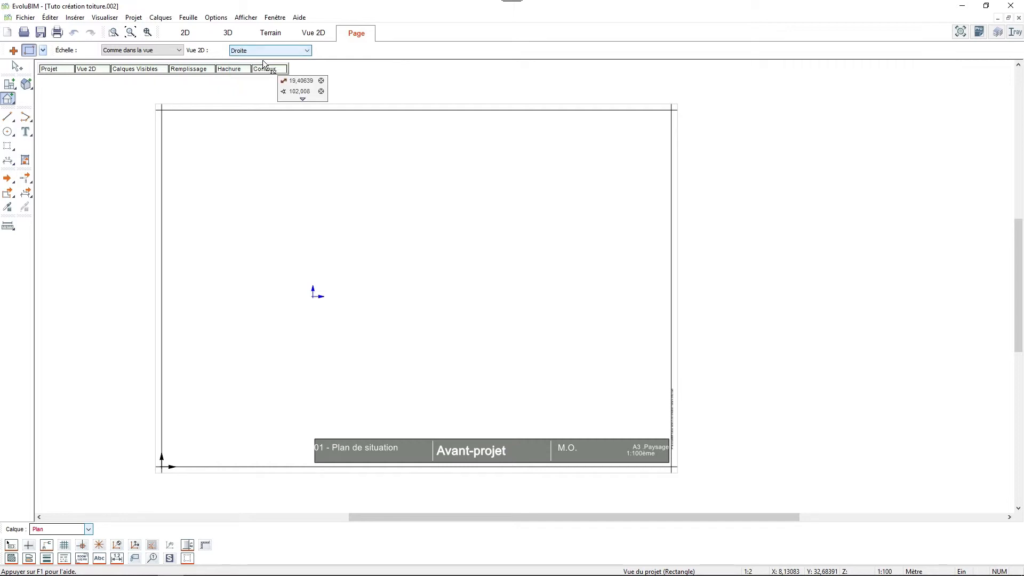
left_click(162, 110)
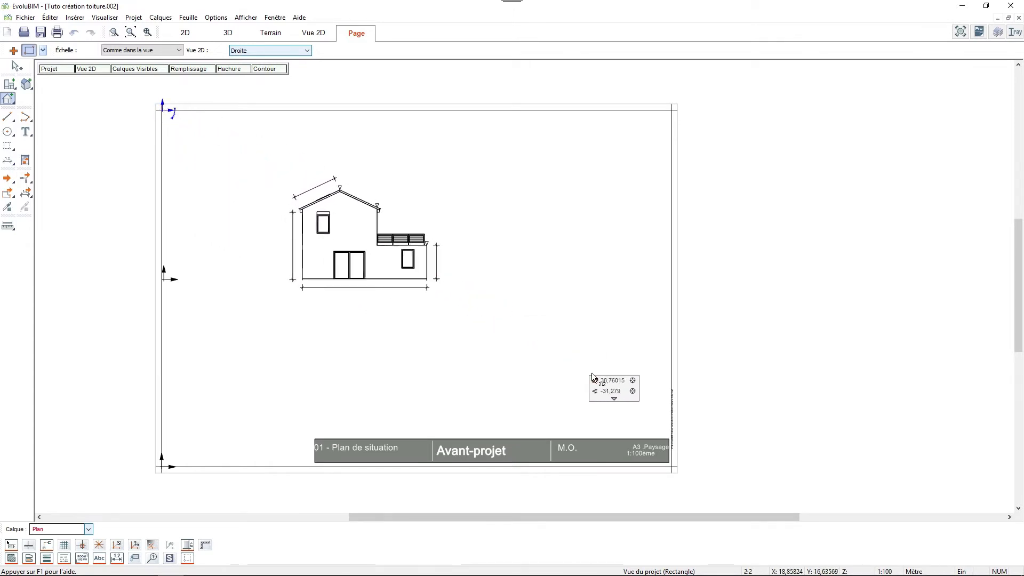
left_click(670, 437)
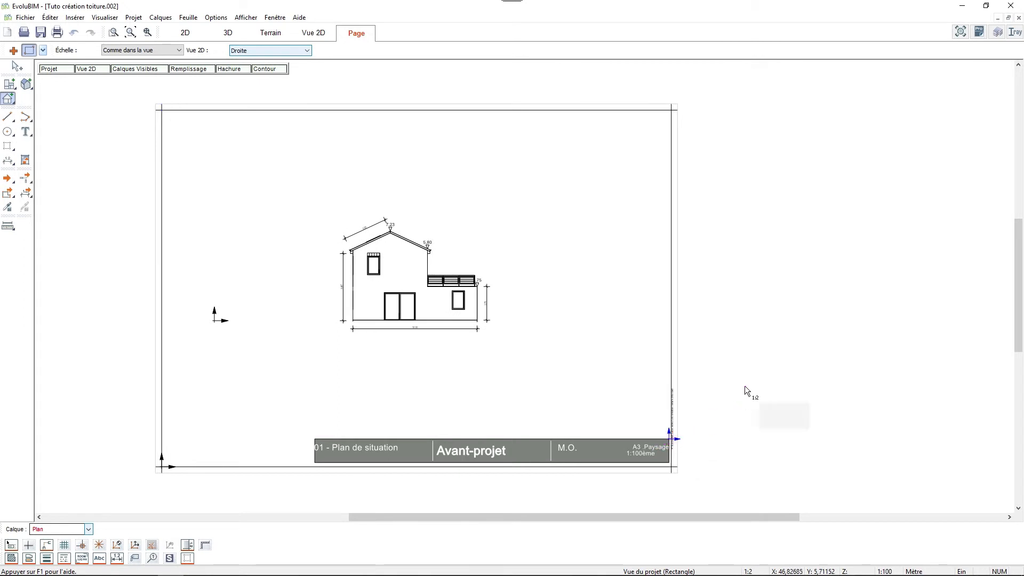
key("Escape")
left_click(437, 330)
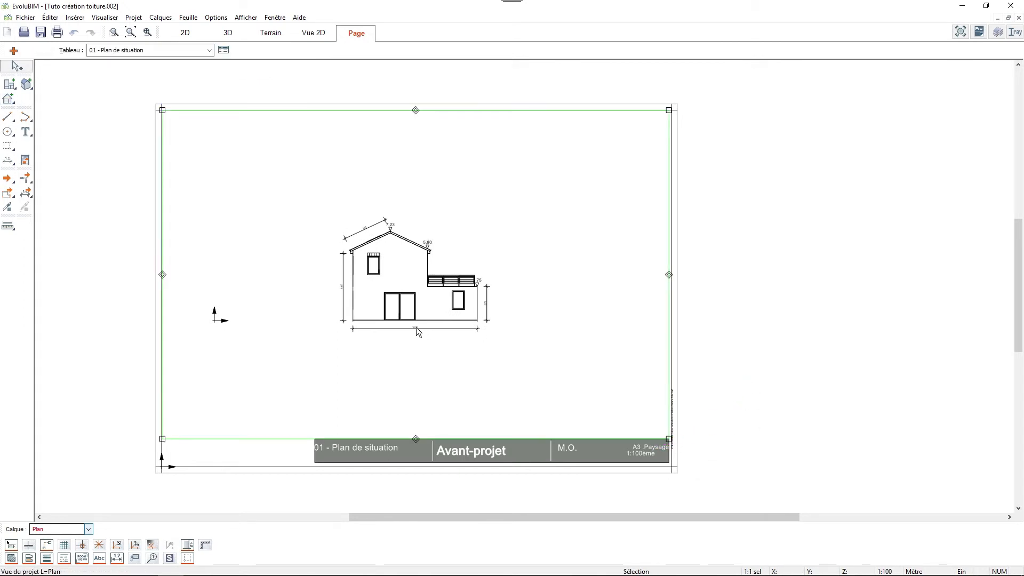
left_click(162, 277)
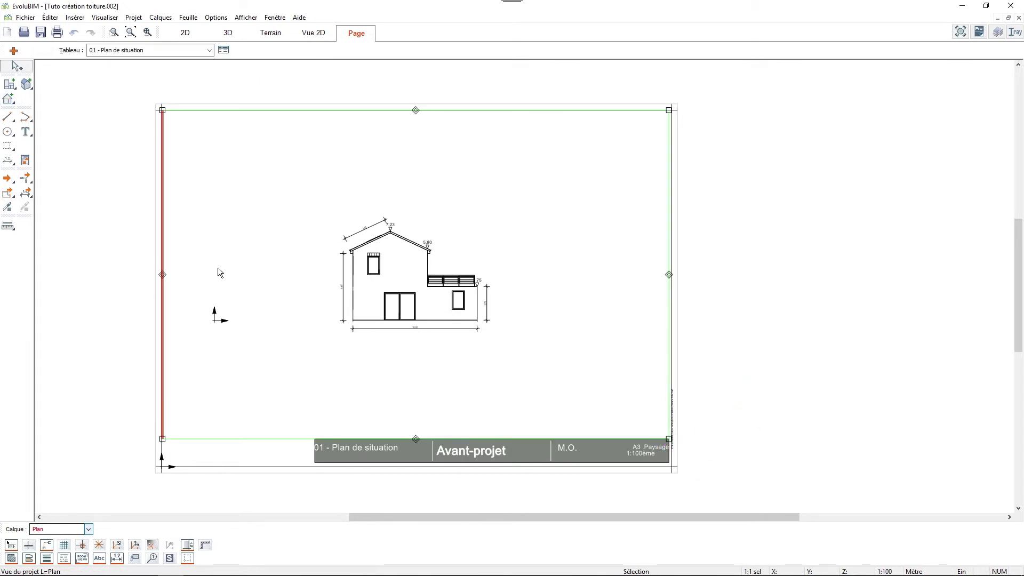
Step: Shrink the Droite view's frame to the page's upper-right quarter and reposition the elevation within that frame
left_click(217, 268)
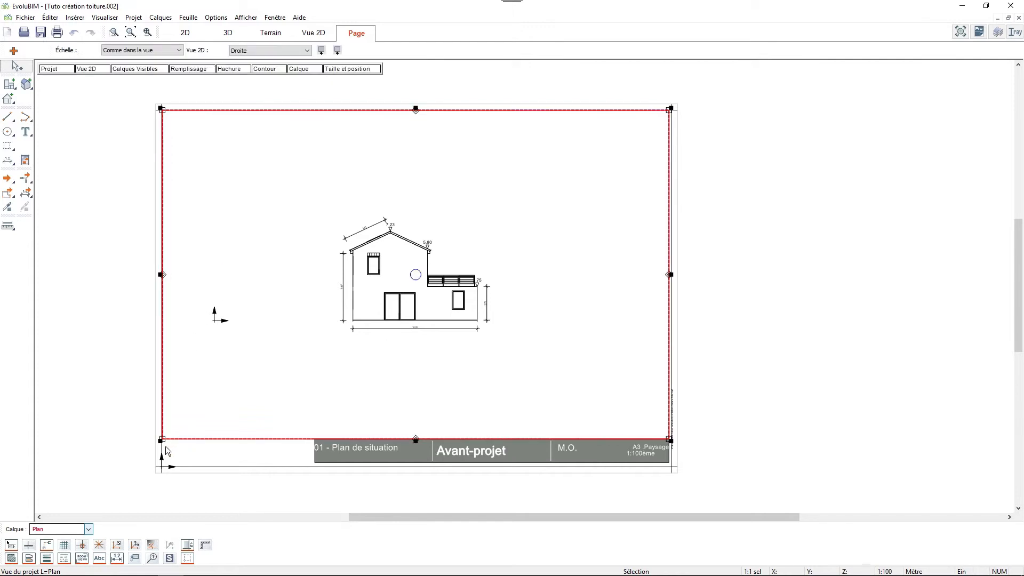
left_click_drag(162, 446, 427, 267)
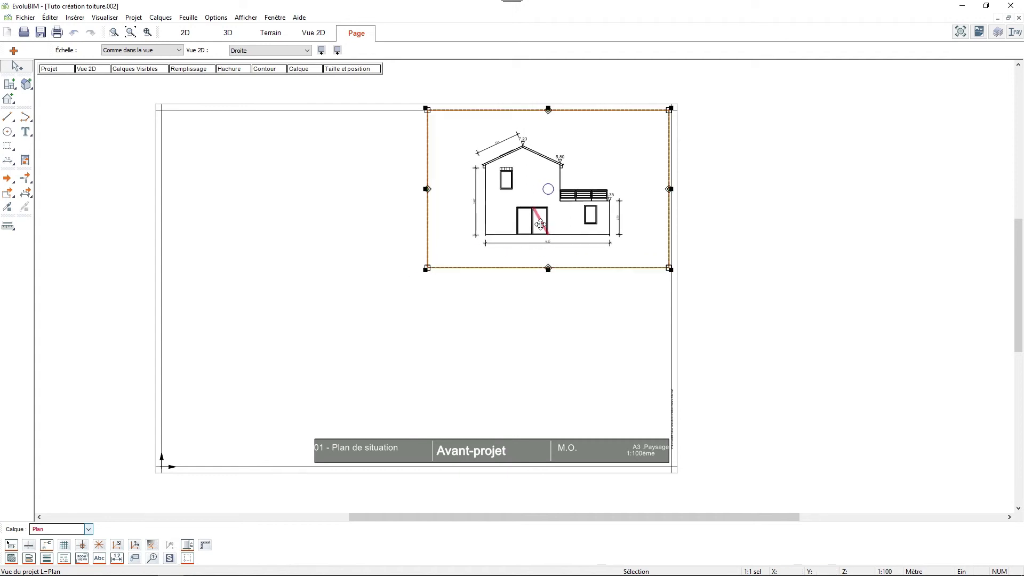
double_click(542, 228)
mouse_move(573, 215)
left_mouse_down()
mouse_move(583, 225)
mouse_move(589, 173)
mouse_move(546, 218)
mouse_move(560, 224)
mouse_move(587, 184)
mouse_move(563, 221)
mouse_move(567, 208)
mouse_move(572, 219)
left_mouse_up()
left_click(807, 246)
left_click(402, 252)
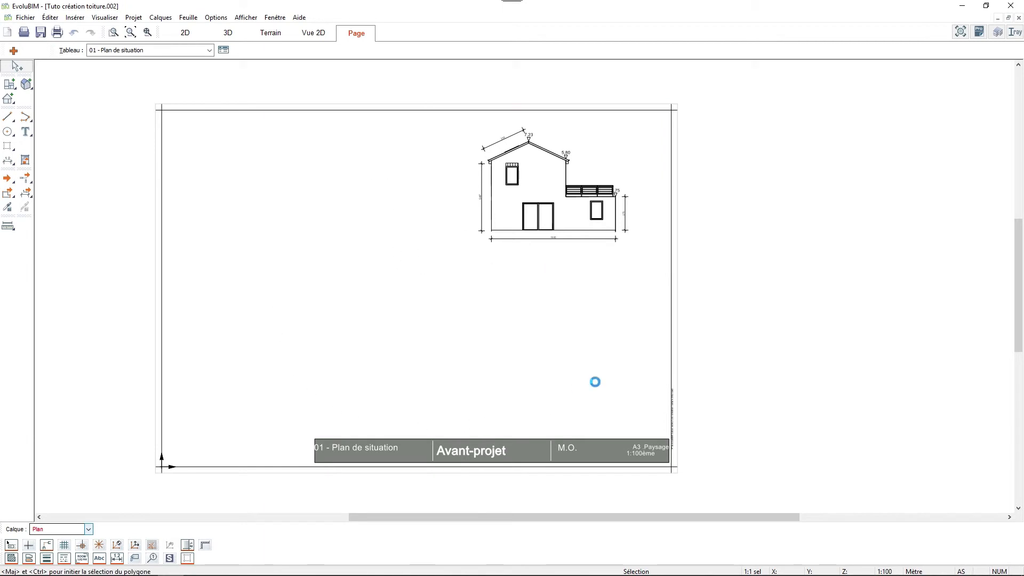
Step: Insert the Gauche 2D view in a rectangular frame covering the page's upper-left quarter, beside the Droite elevation
left_click(8, 99)
left_click(254, 51)
left_click(242, 75)
left_click(165, 113)
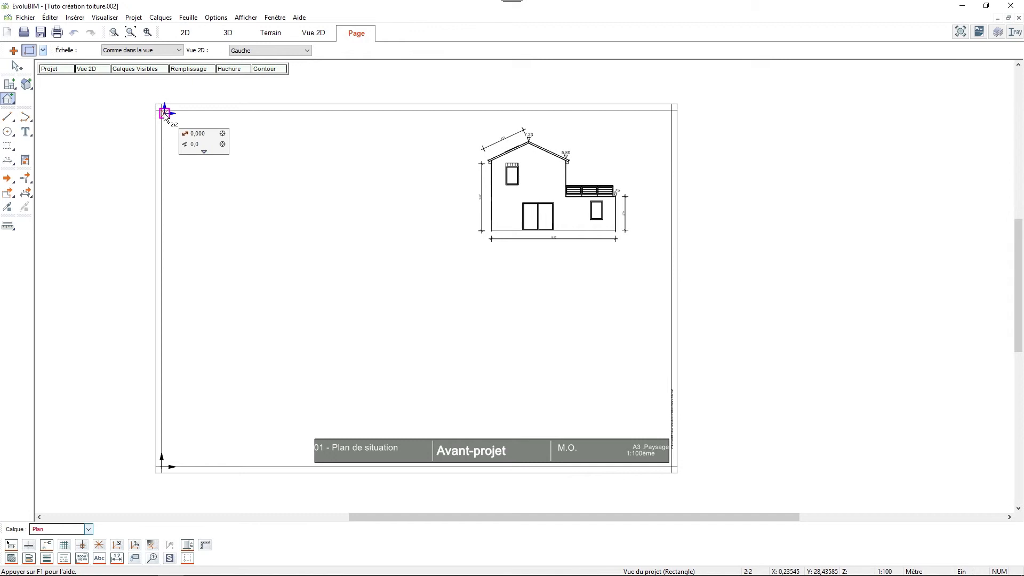
left_click(414, 242)
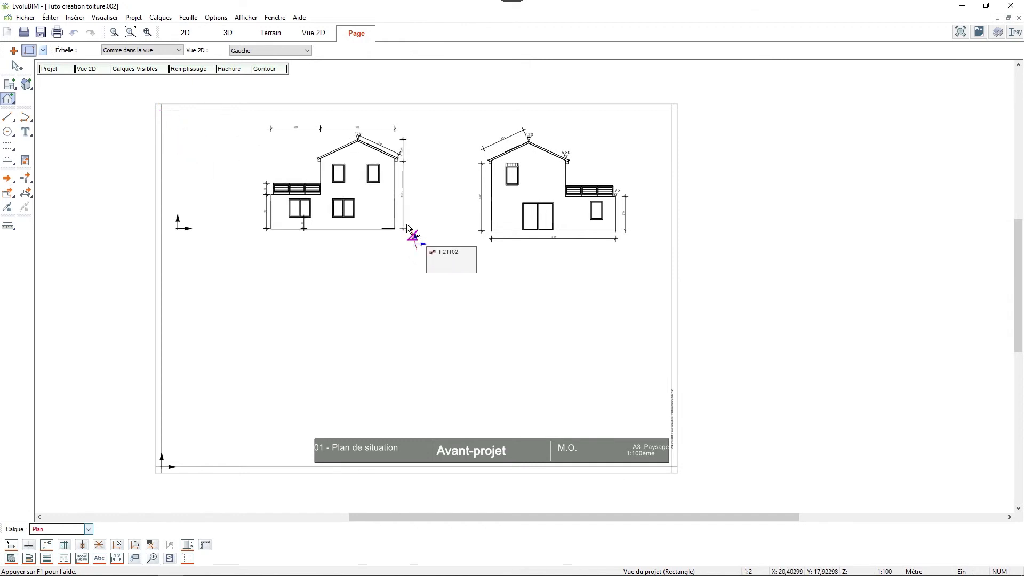
Step: Insert the Face 2D view in a rectangular frame below the Gauche elevation, in the page's lower-left quarter
left_click(255, 50)
left_click(245, 58)
left_click(179, 276)
left_click(424, 433)
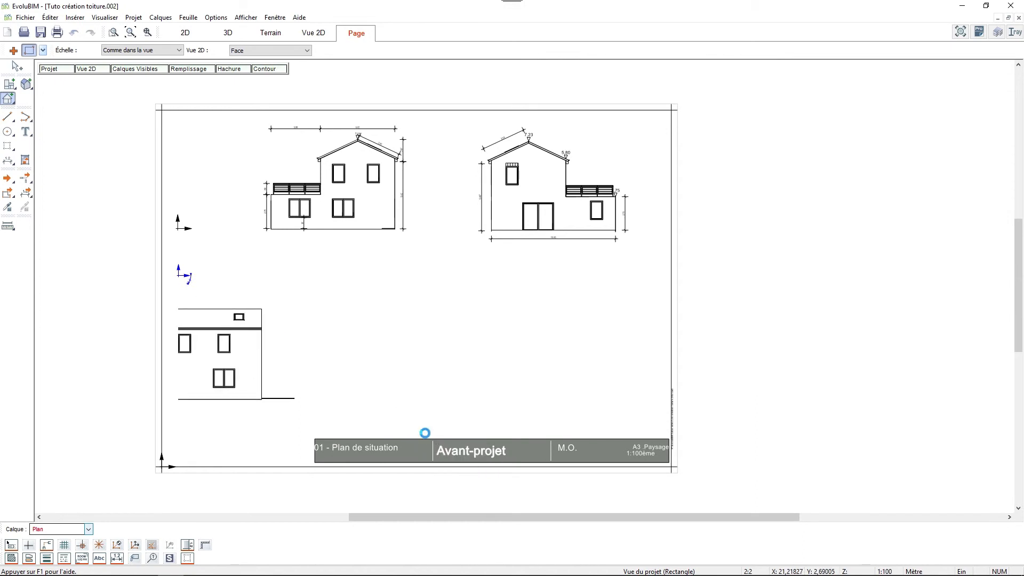
Step: Insert the Arrière 2D view below the Droite elevation, framed down to the title block's upper-right corner
left_click(274, 50)
left_click(263, 81)
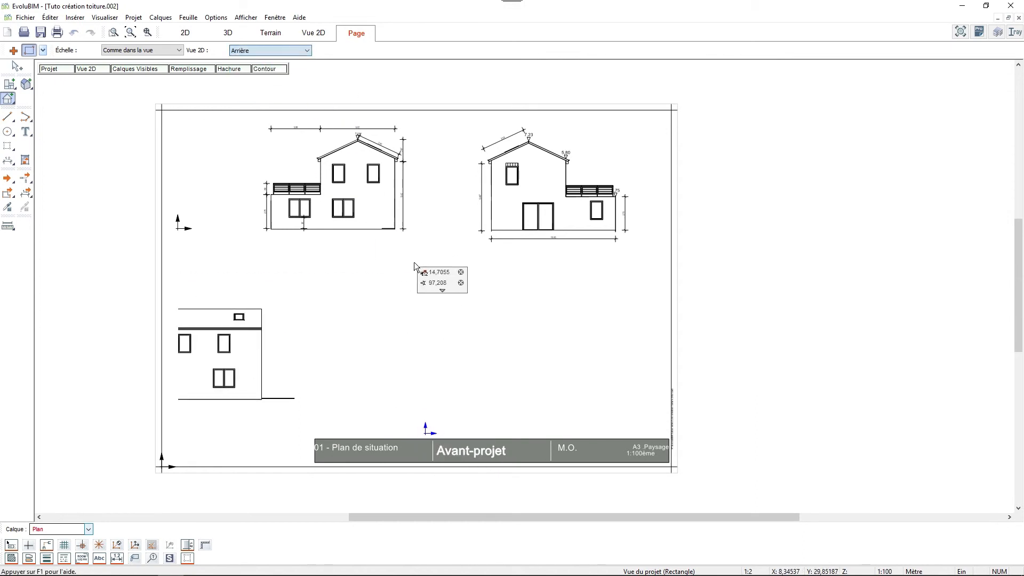
left_click(433, 287)
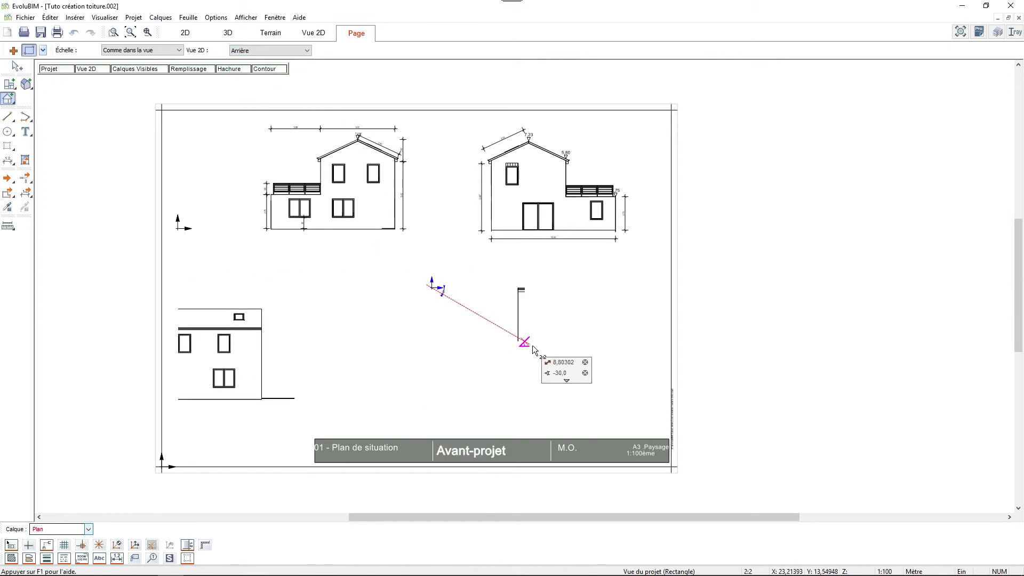
left_click(670, 438)
Step: Shift the Arrière and Face elevations sideways inside their frames so that each whole facade fits within its frame
double_click(629, 359)
middle_click_drag(634, 373, 544, 368)
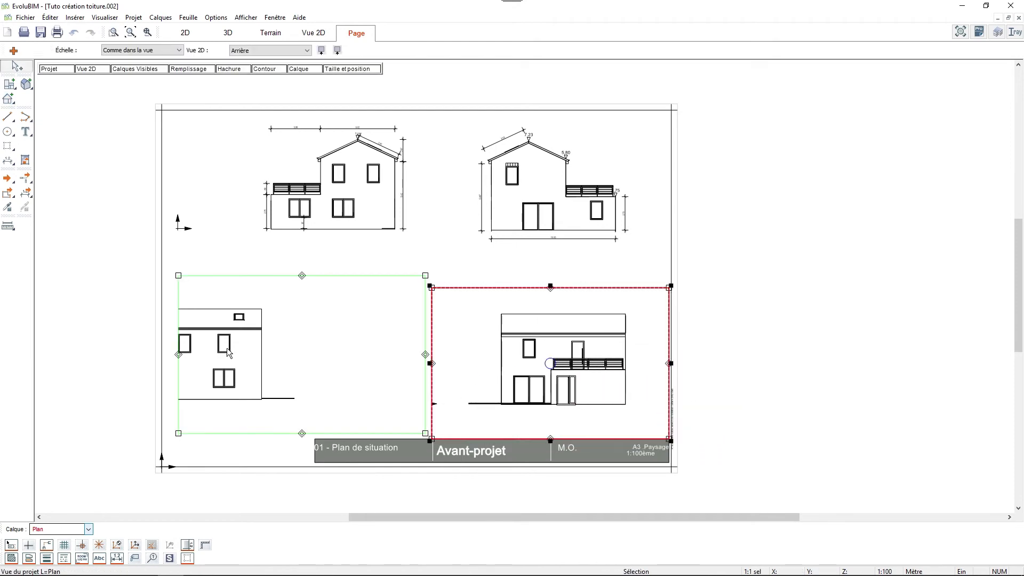
double_click(226, 350)
middle_click_drag(243, 357, 348, 356)
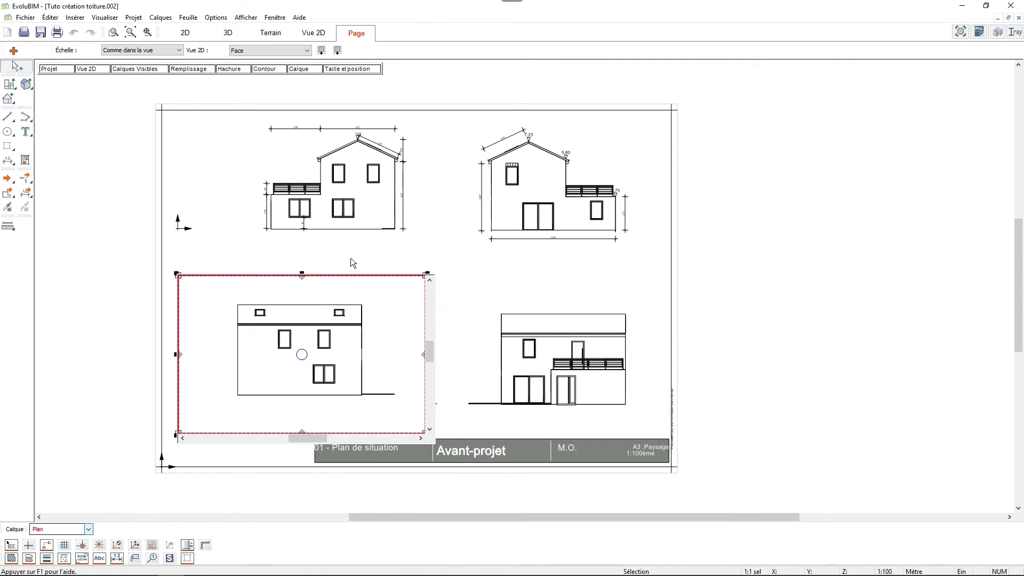
Step: Reposition the Gauche and Droite elevations inside their frames, lining them up above the Face and Arrière elevations
double_click(349, 213)
middle_click_drag(364, 200, 334, 203)
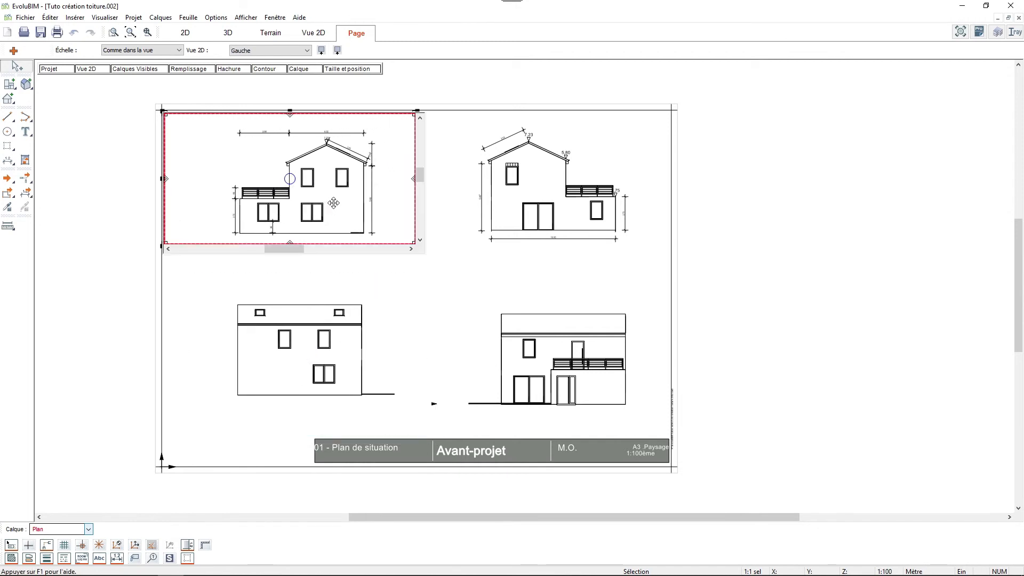
double_click(533, 212)
middle_click_drag(547, 213, 557, 212)
Step: Raise the Arrière elevation inside its frame to align it with the Face elevation, and leave the view
left_click(588, 370)
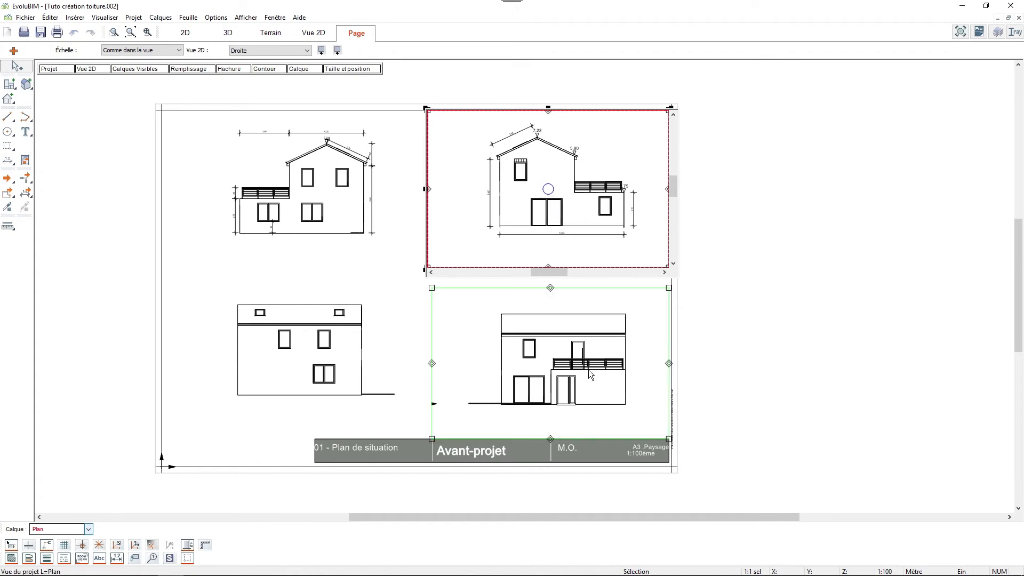
double_click(590, 381)
middle_click_drag(591, 380, 591, 369)
left_click(736, 338)
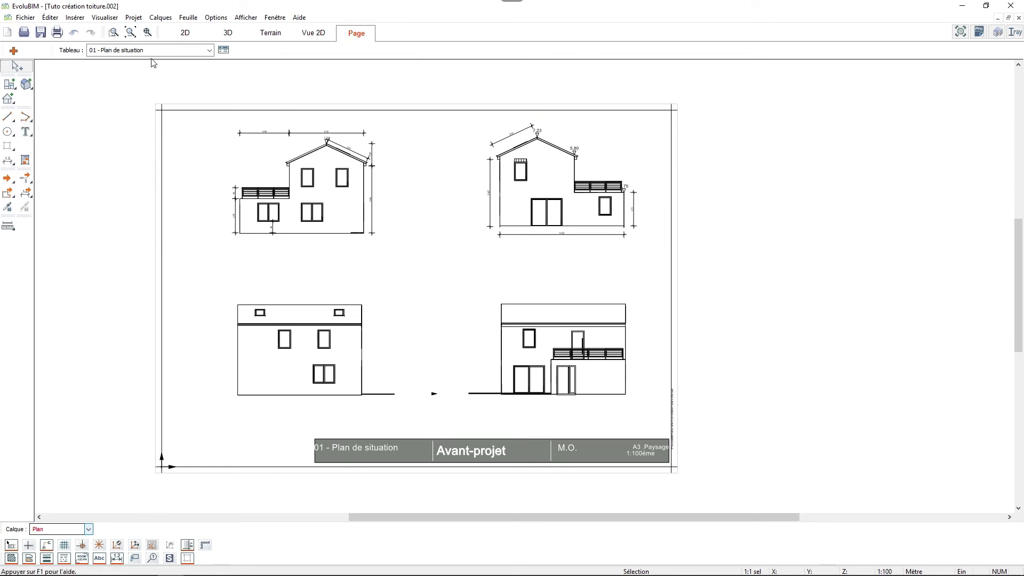
Step: Look through the project's sheet list and examine the name and paper format properties of sheet 05 - Elevations in the sheet manager
left_click(210, 51)
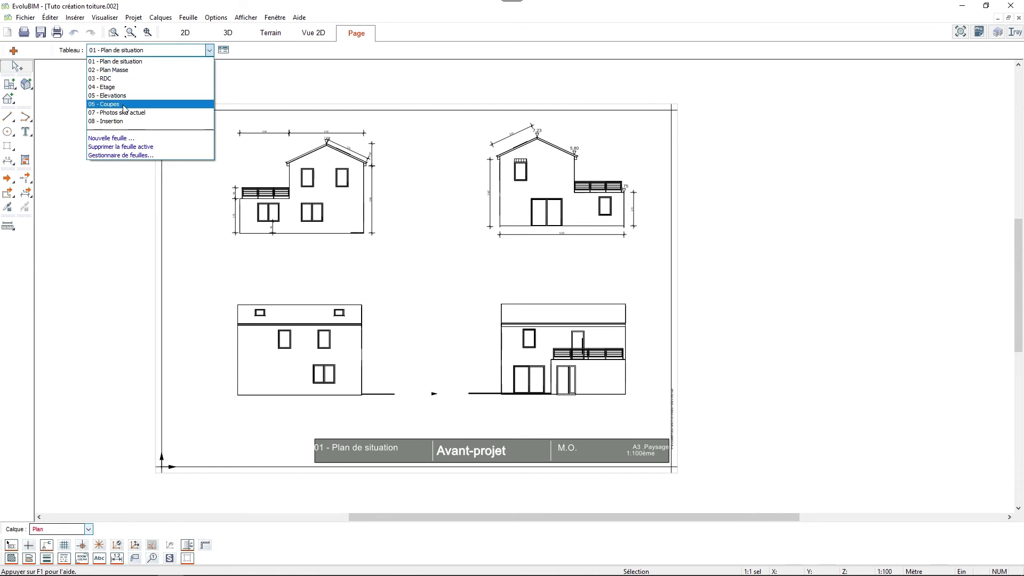
left_click(78, 109)
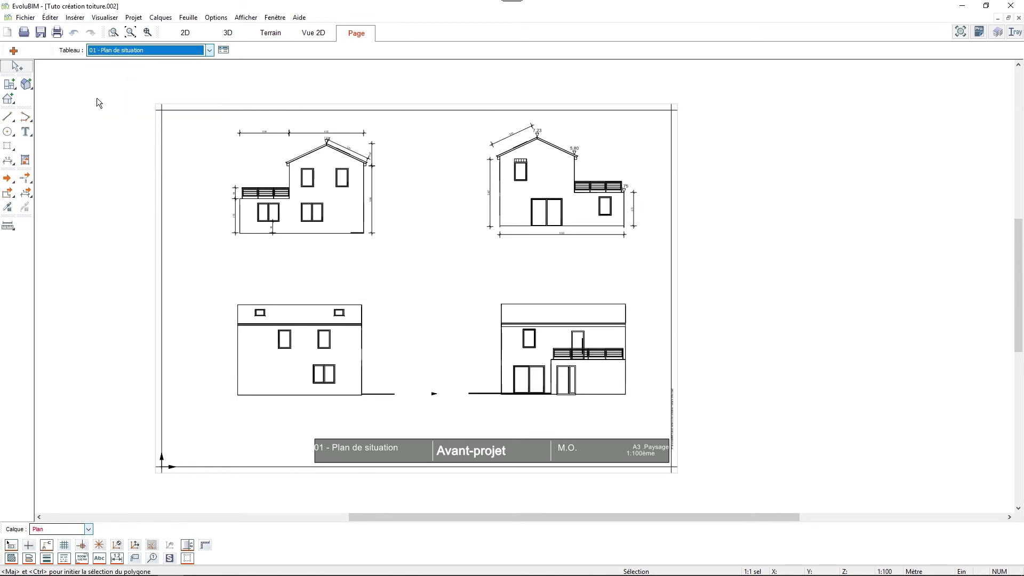
left_click(223, 50)
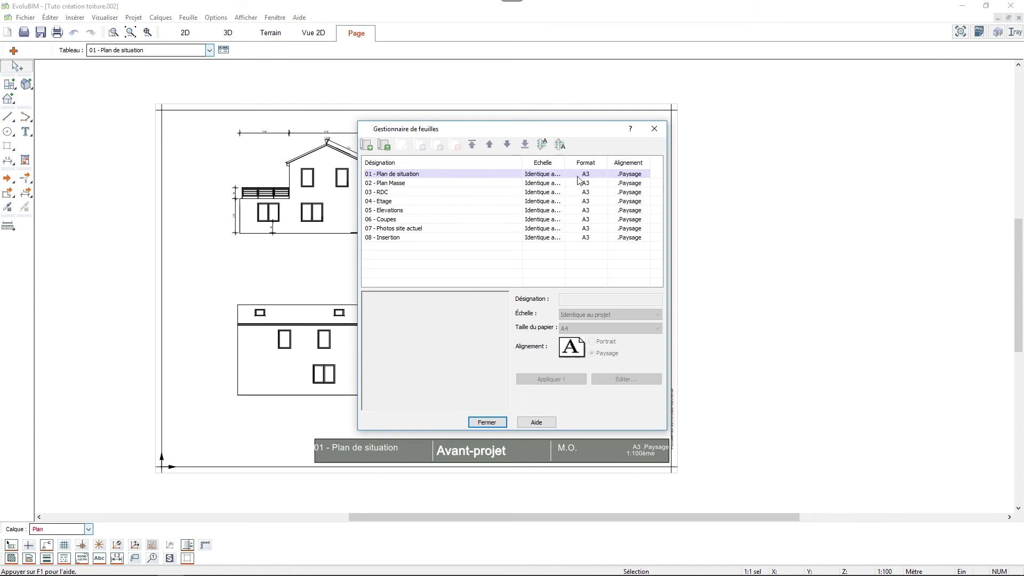
left_click(480, 210)
left_click(619, 379)
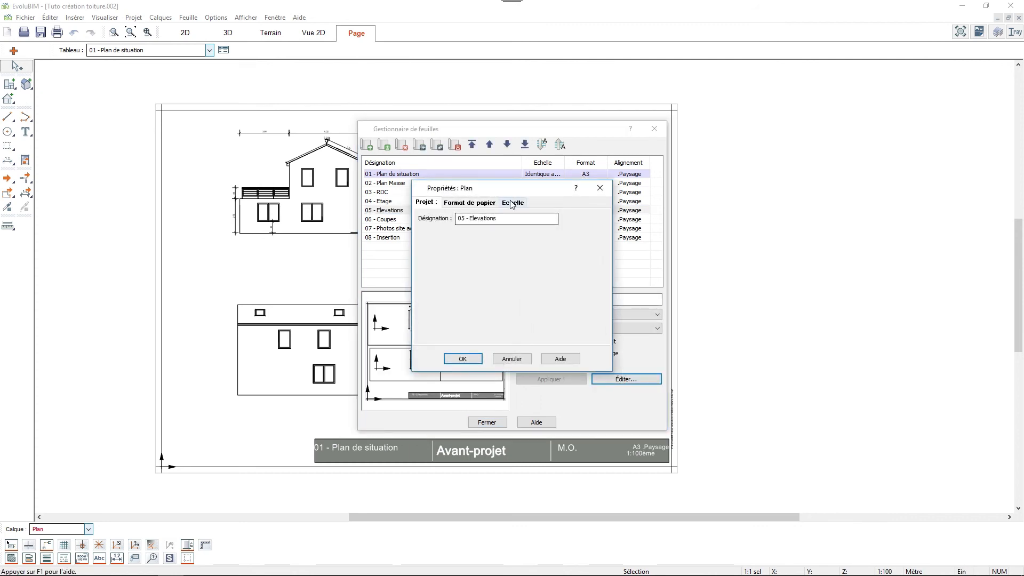
left_click(512, 204)
left_click(493, 204)
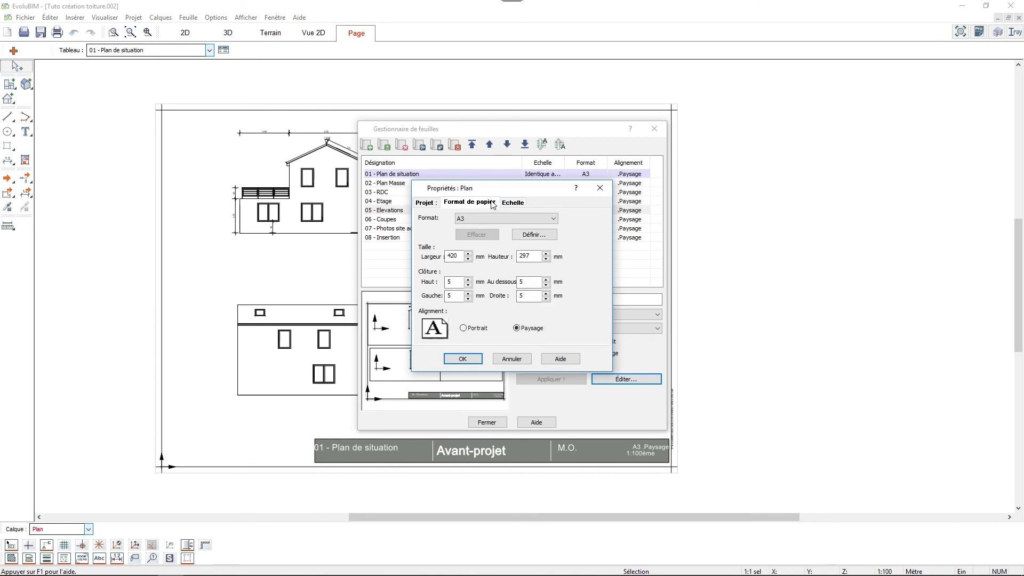
left_click(426, 204)
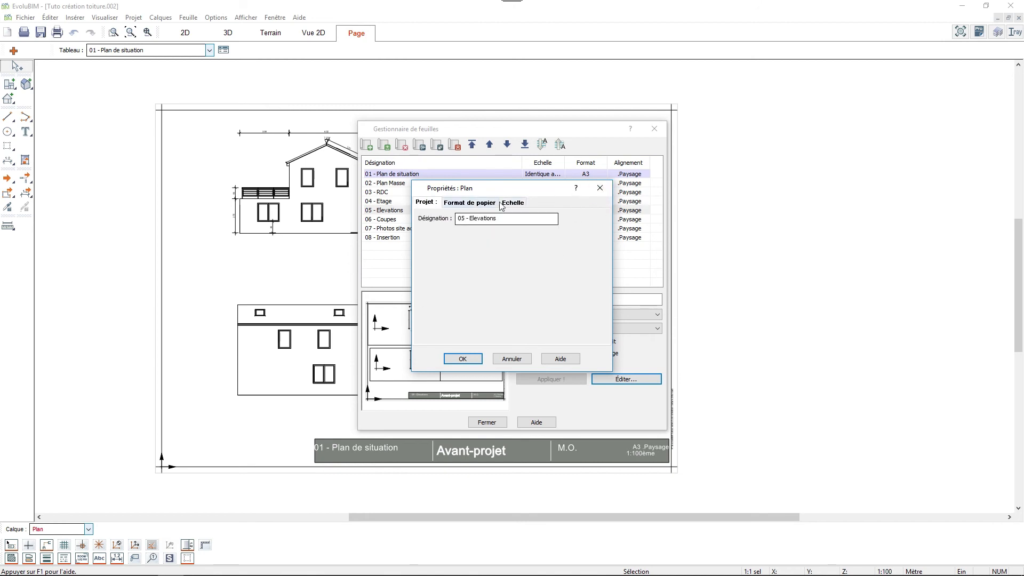
left_click(599, 188)
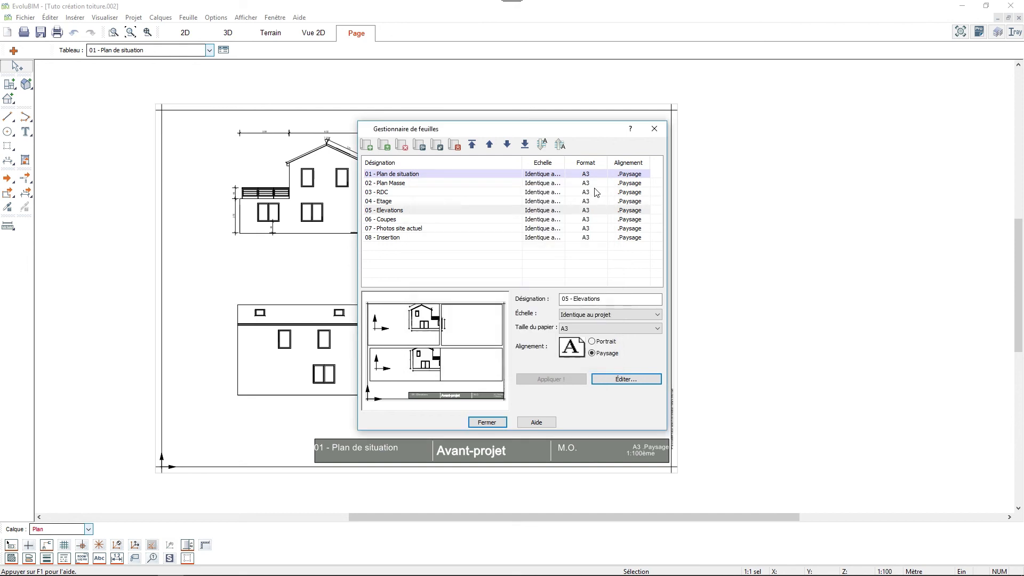
Step: Compare the previews of sheets 06 - Coupes, 05 - Elevations, 03 - RDC and 01 - Plan de situation, and close the sheet manager
left_click(408, 219)
left_click(408, 210)
left_click(408, 192)
left_click(408, 174)
left_click(486, 422)
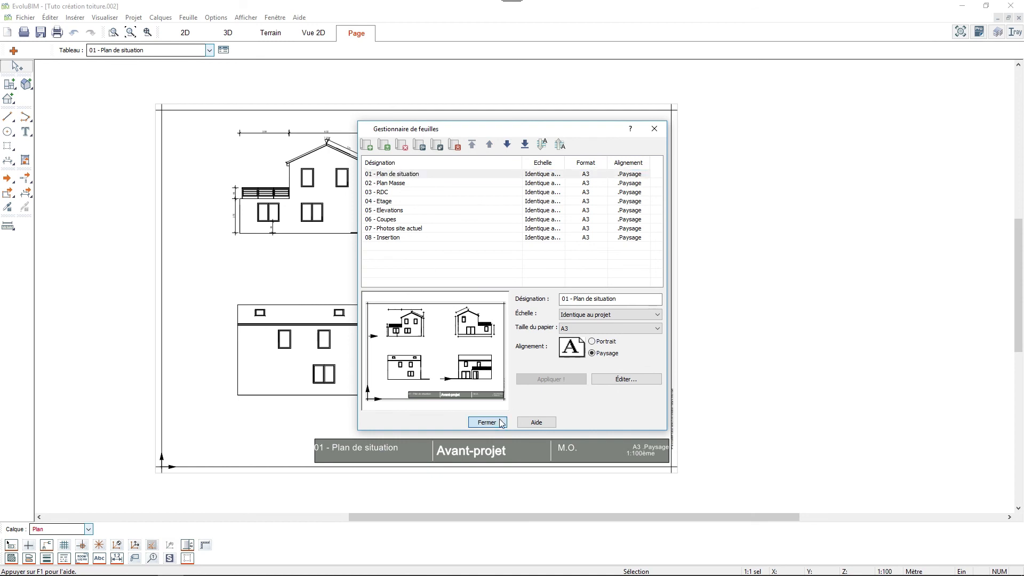
Step: Examine the sheets and printing options offered for publishing the project, and close the Publier dialog without printing
left_click(28, 19)
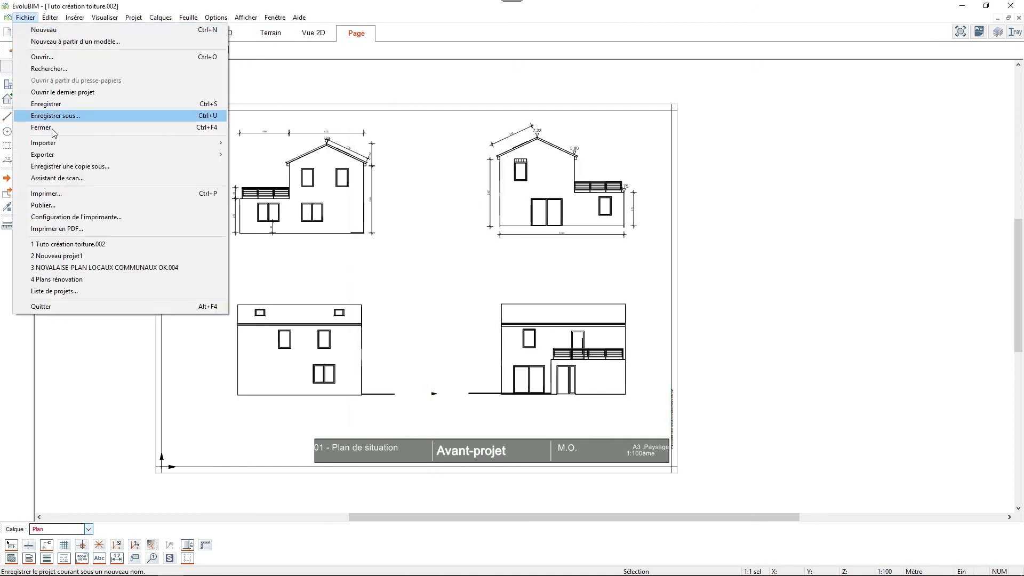
left_click(74, 205)
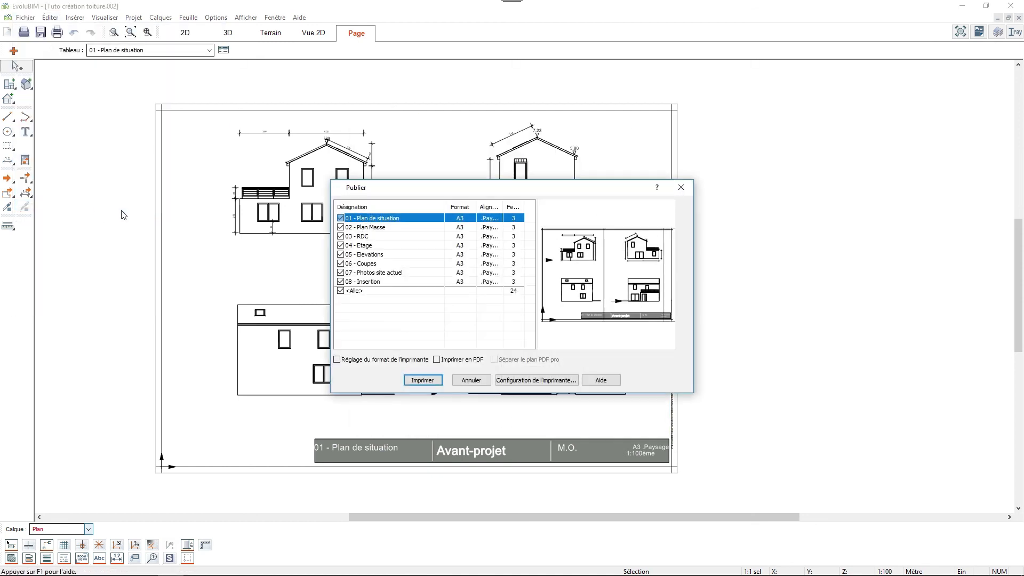
left_click(680, 190)
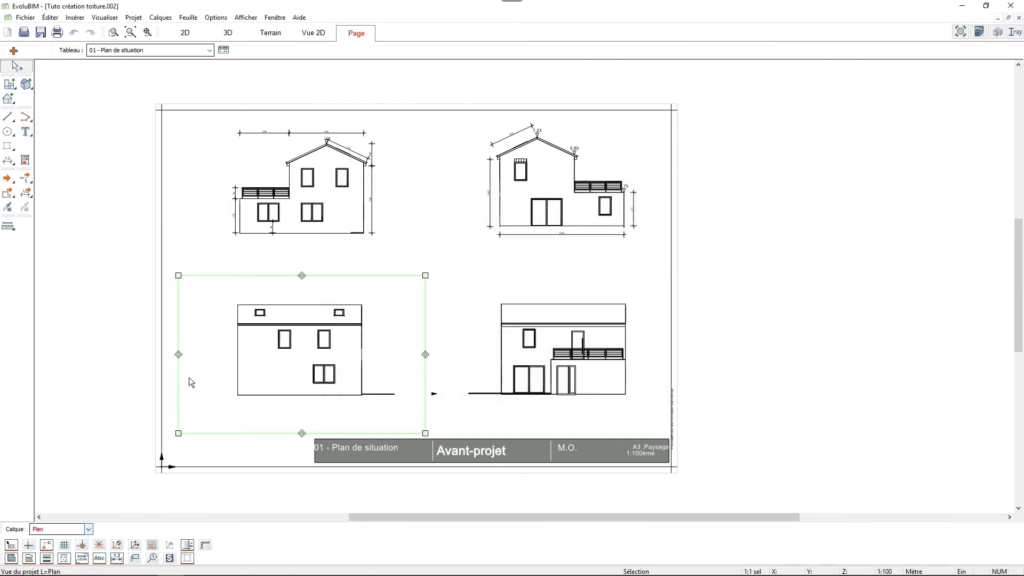